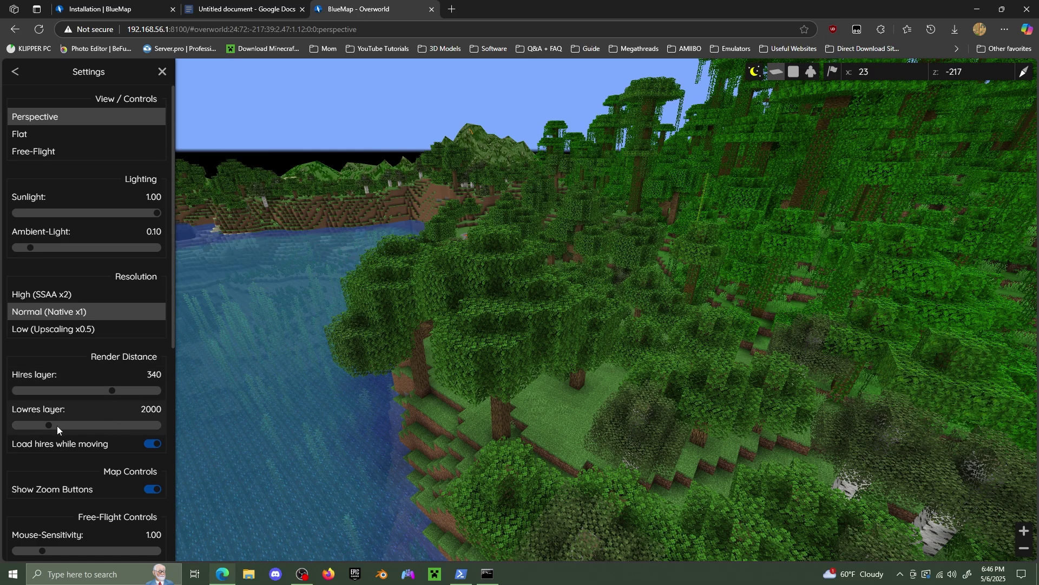
Set the lowres layer render distance to 5600 and explore the lake shore and jungle on the Overworld map
left_click_drag(49, 425, 103, 425)
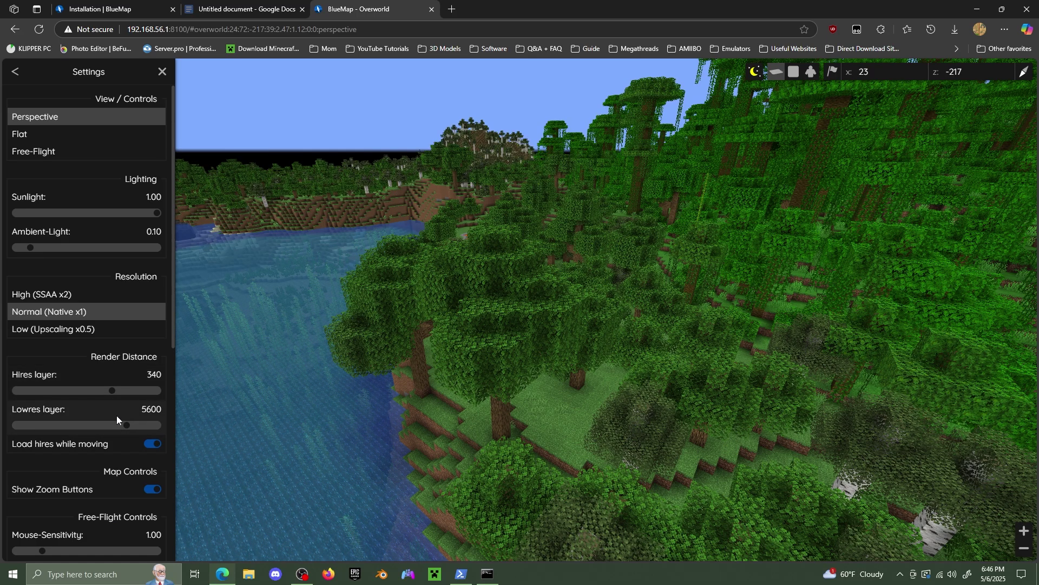
left_click_drag(454, 402, 753, 401)
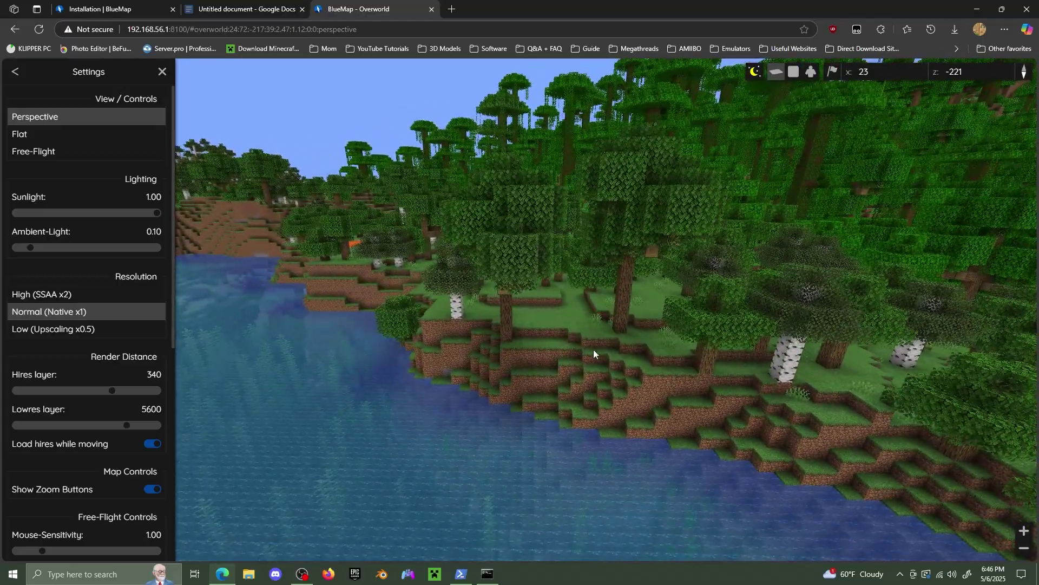
scroll(594, 350, "up", 5)
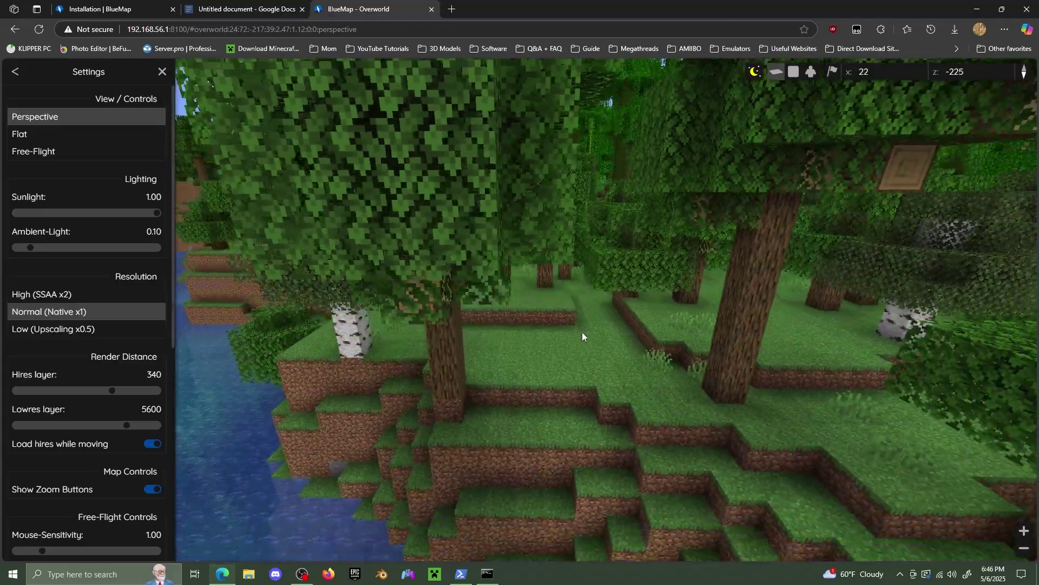
left_click_drag(583, 332, 535, 404)
scroll(535, 404, "down", 10)
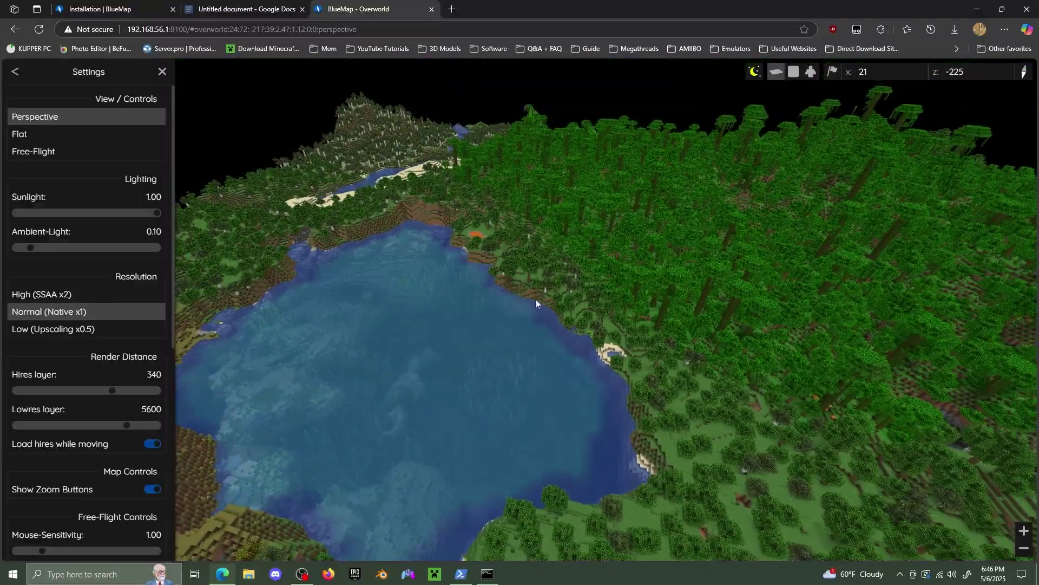
left_click_drag(536, 303, 656, 343)
scroll(675, 314, "up", 10)
scroll(674, 323, "up", 3)
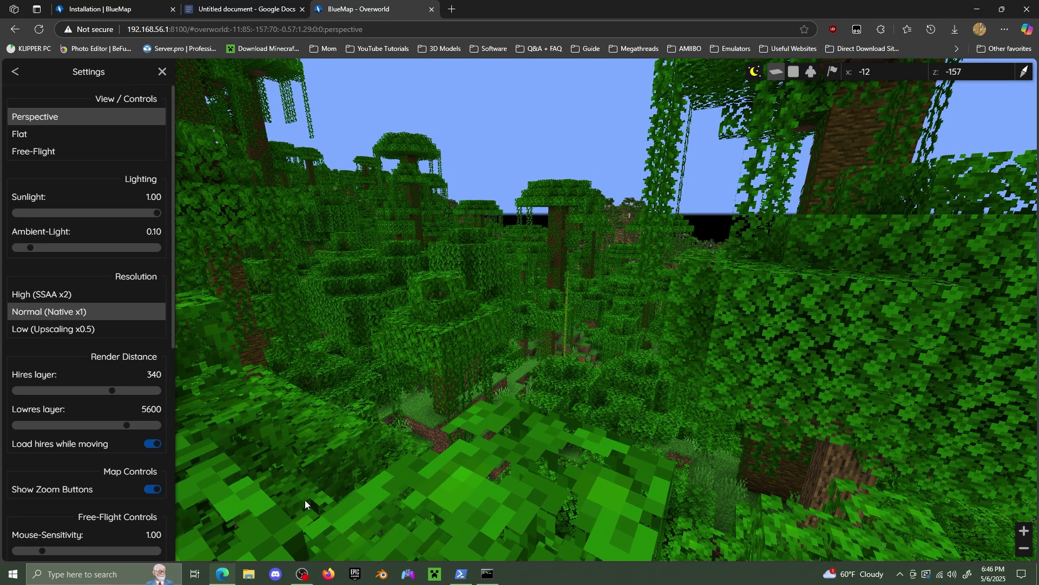
left_click(304, 576)
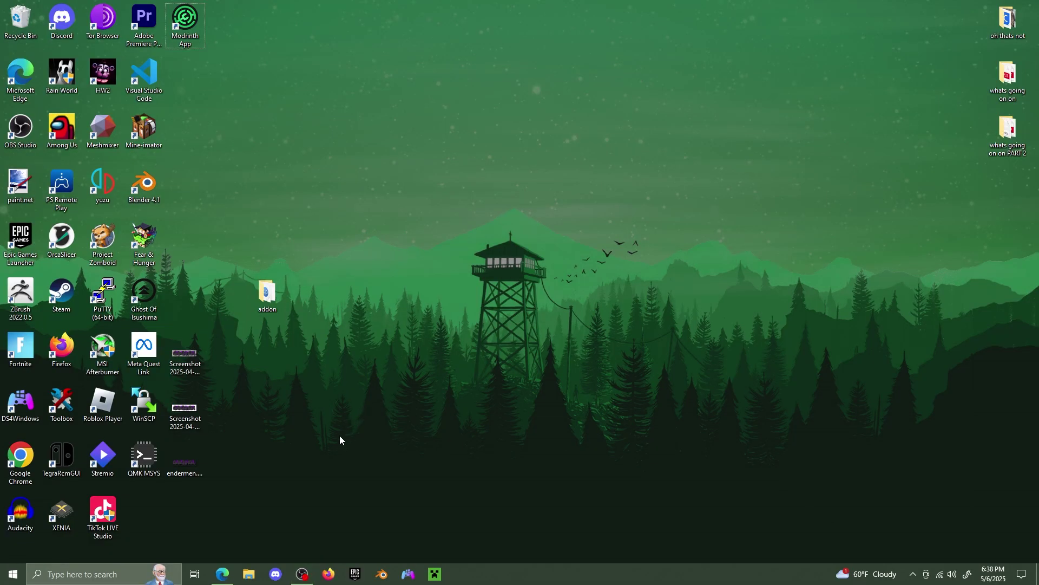
Open the saves folder inside .minecraft, starting from the %appdata% location
key("super+r")
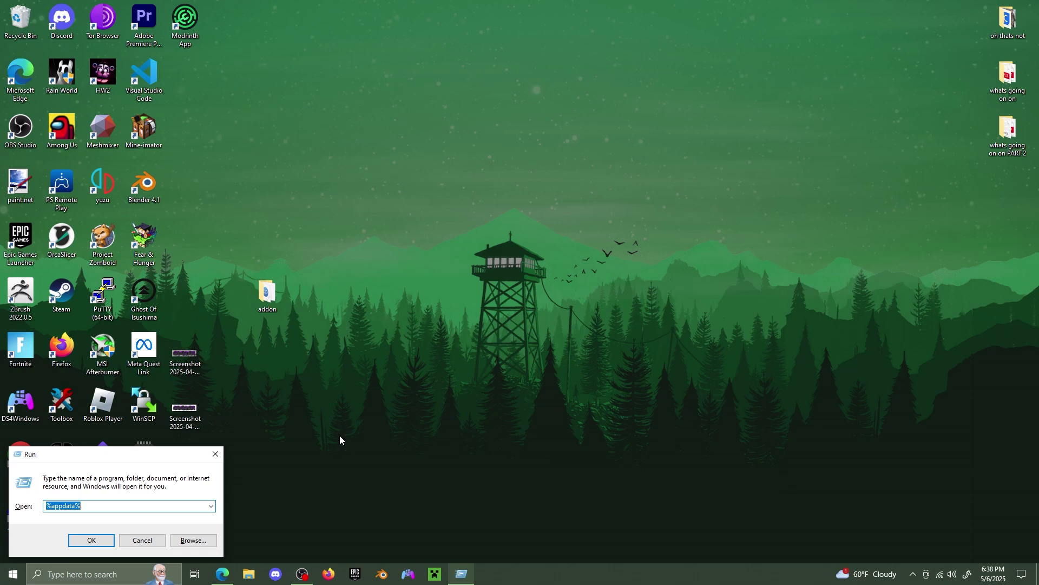
key("Home")
key("Return")
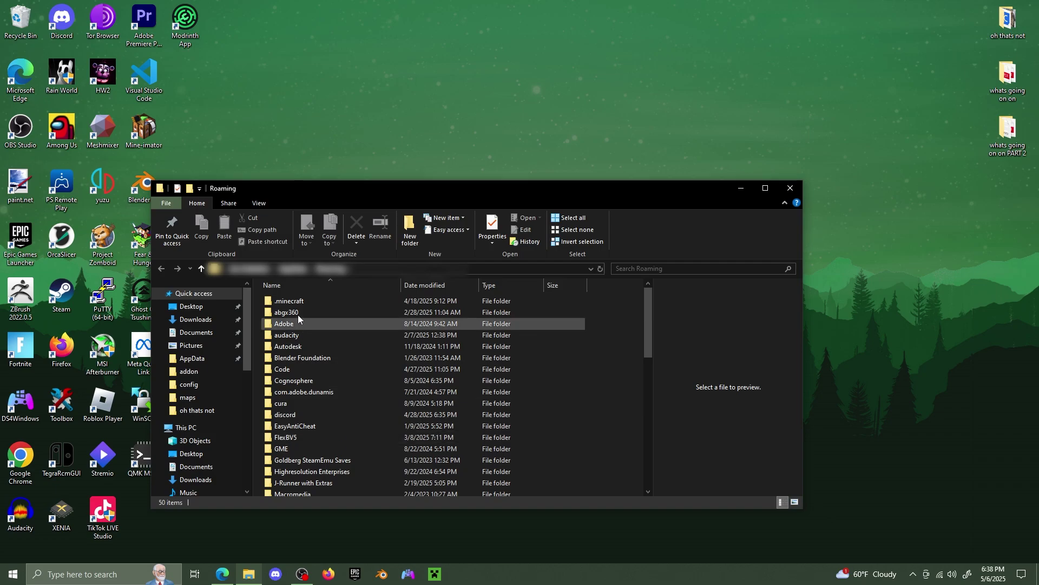
double_click(300, 300)
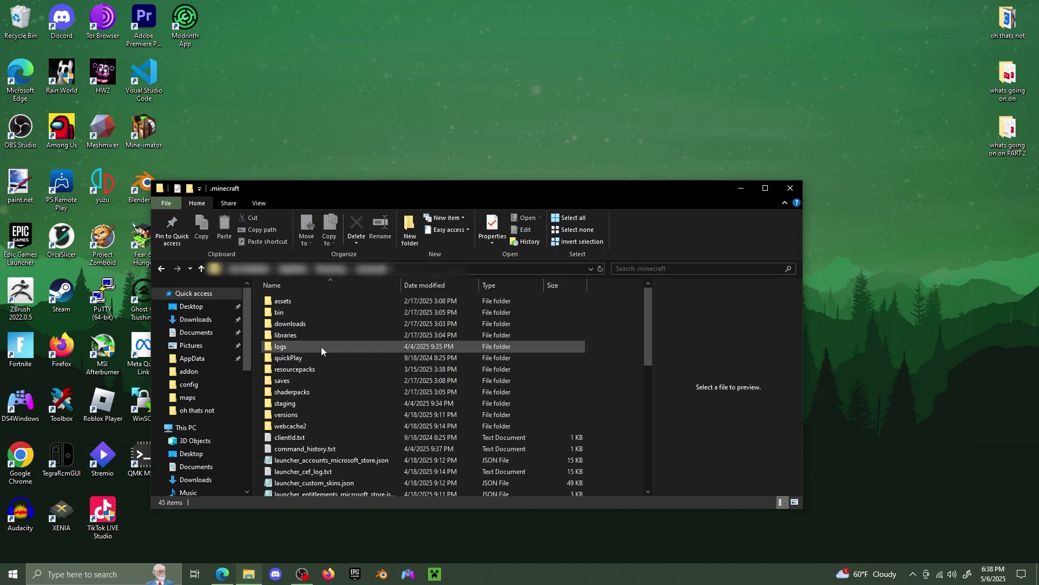
double_click(310, 381)
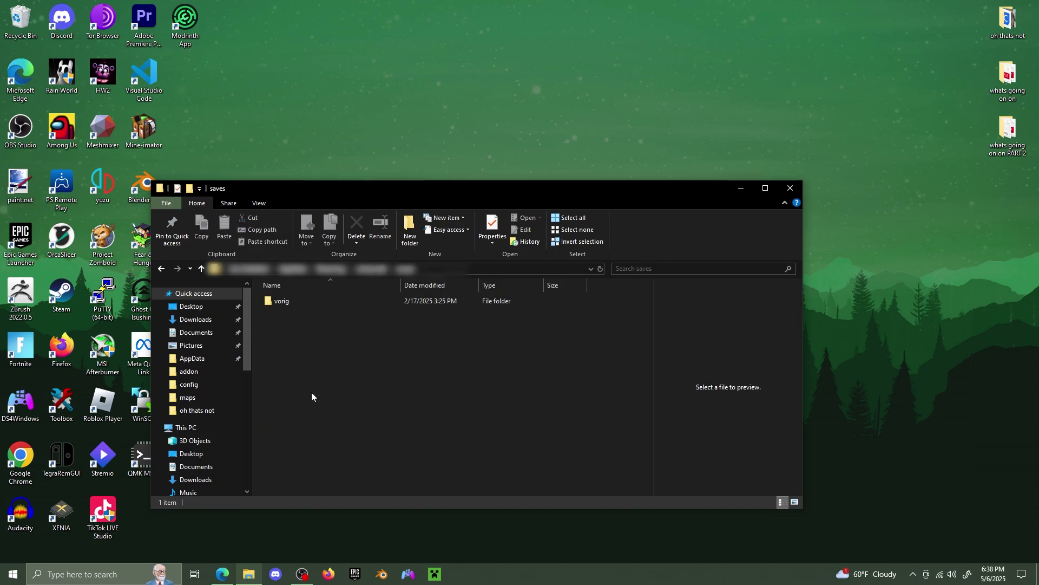
Copy the vorig world folder from saves to the desktop and close the saves window
left_click(288, 303)
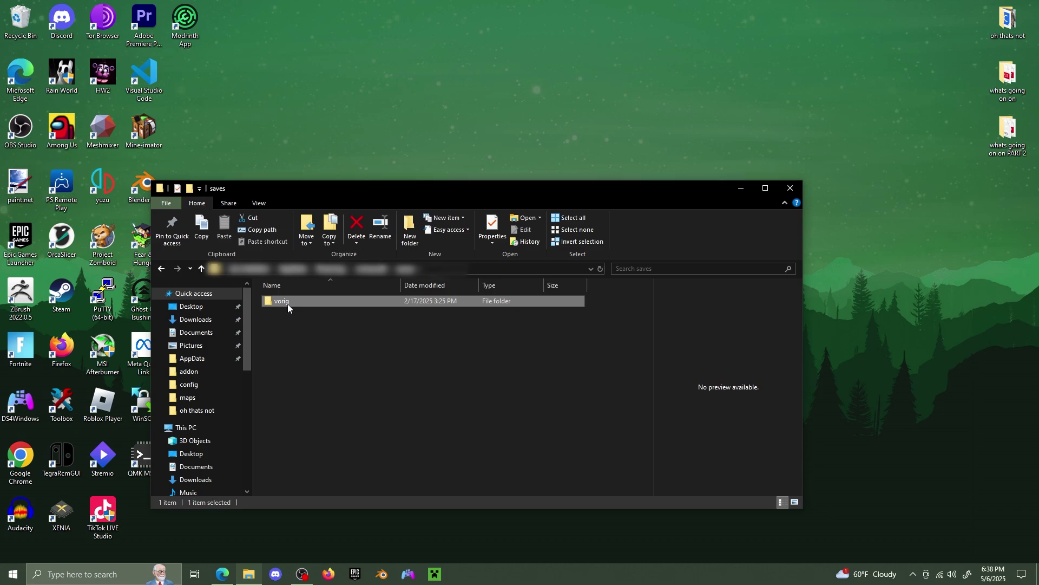
right_click(287, 304)
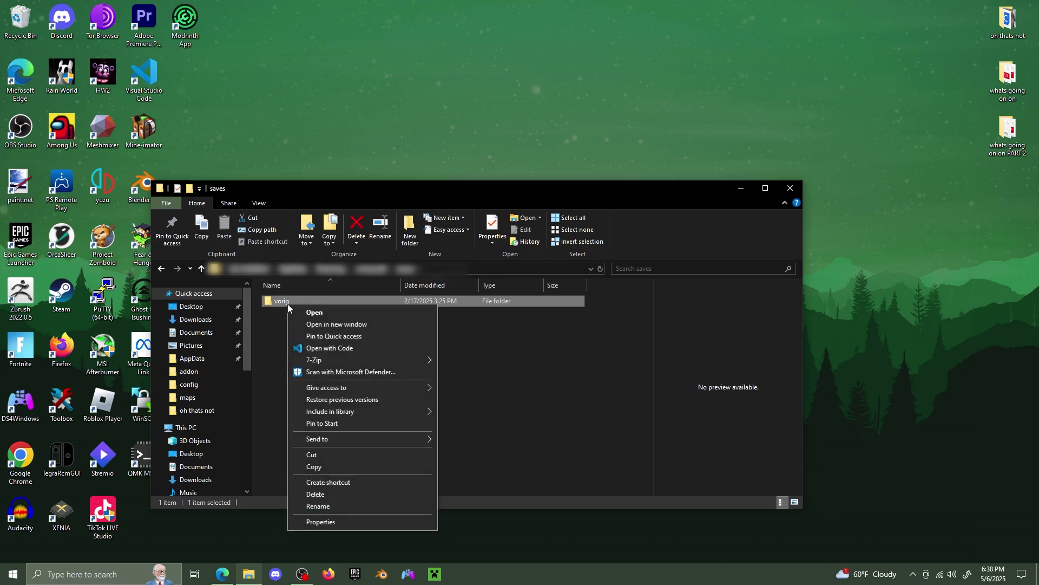
left_click(317, 466)
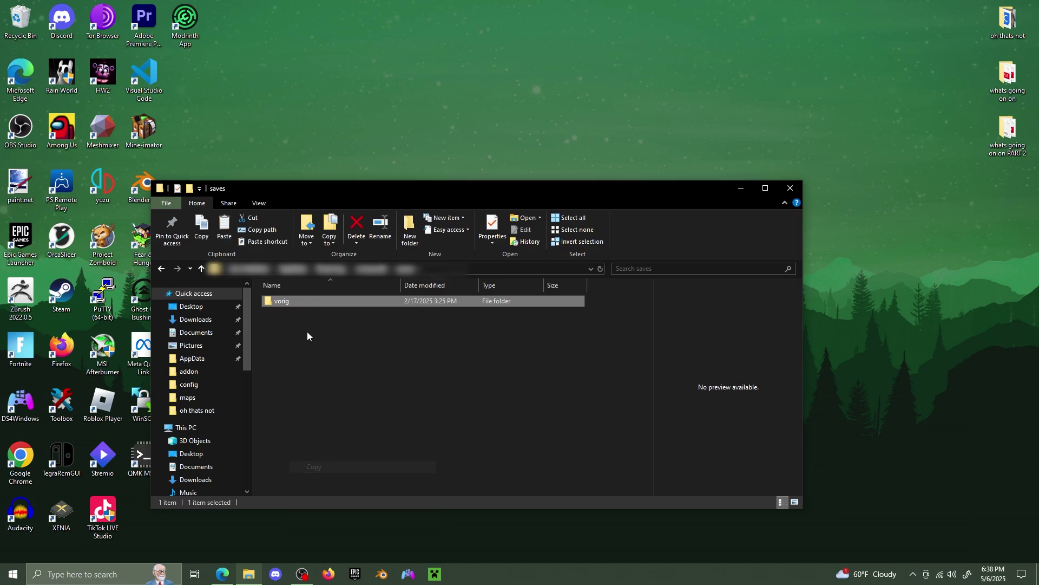
right_click(574, 121)
left_click(603, 170)
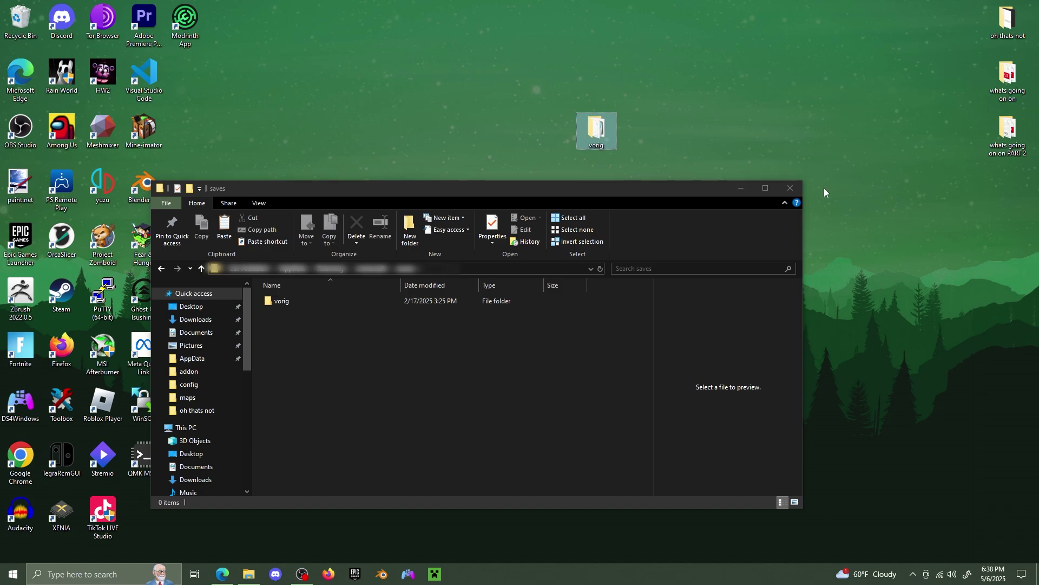
left_click(791, 188)
Create a desktop folder named blue and open it
right_click(461, 107)
mouse_move(518, 226)
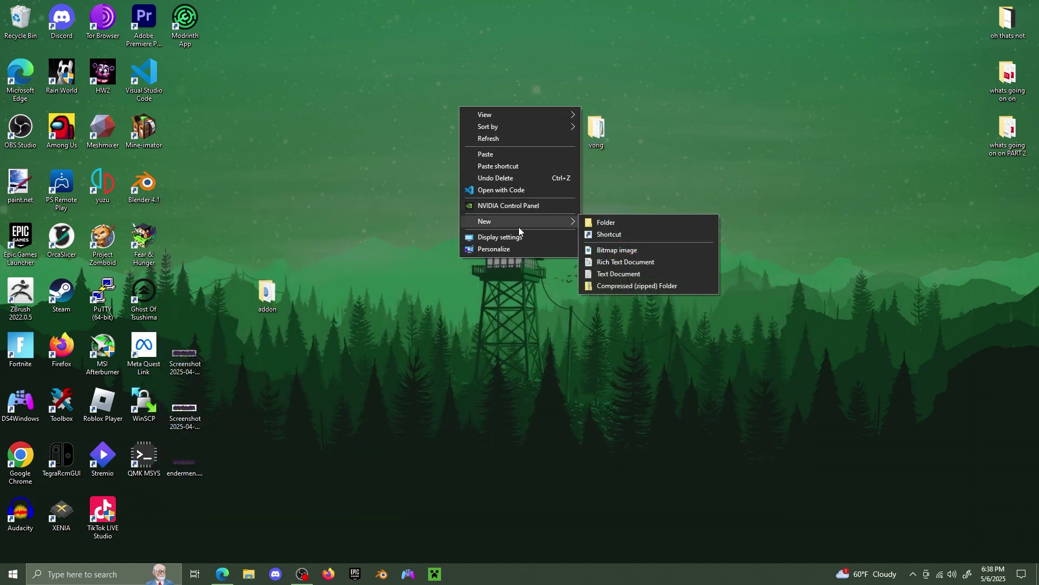
left_click(604, 223)
type("blue")
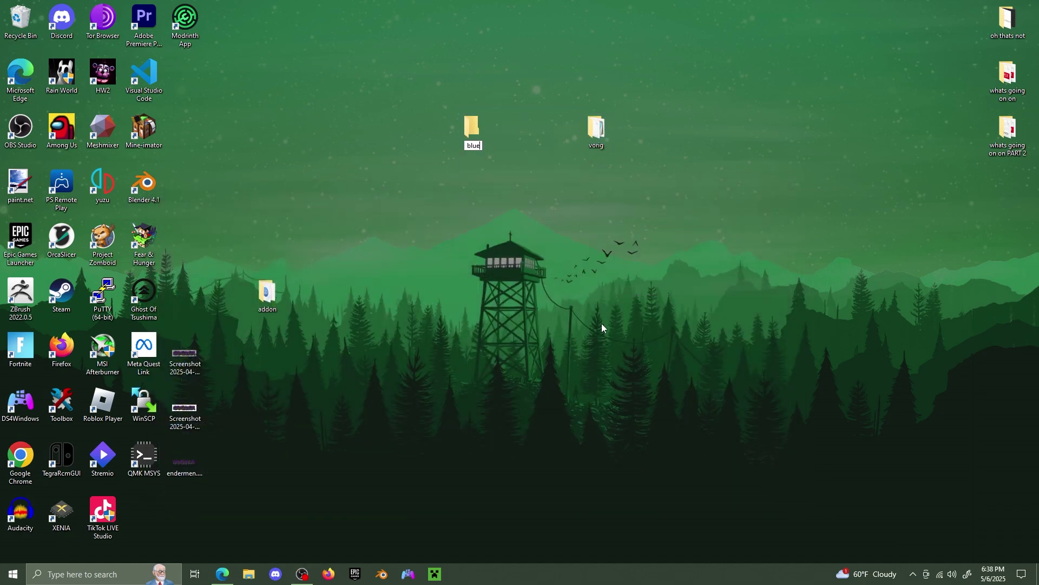
key("Return")
double_click(480, 132)
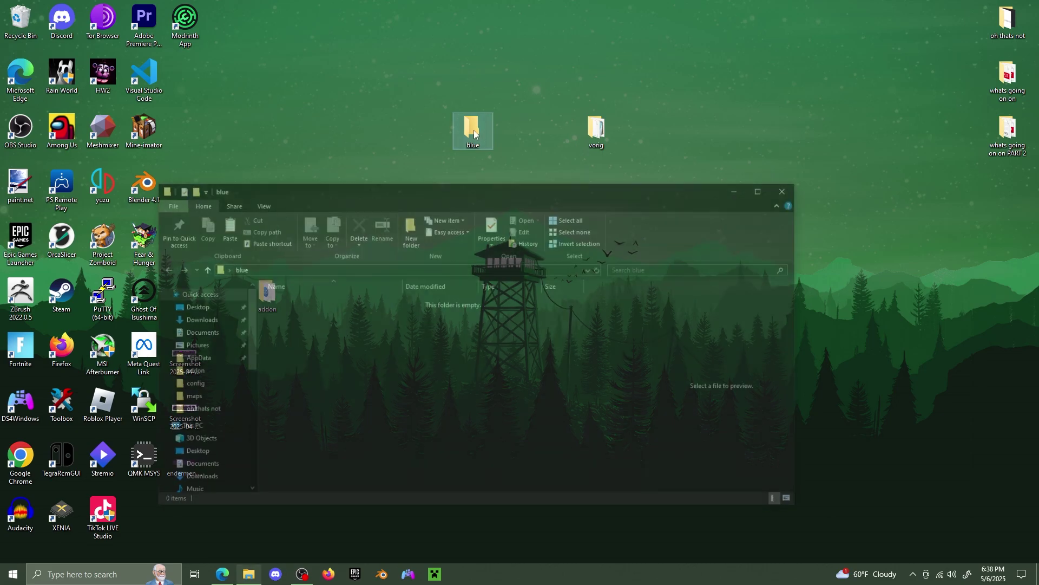
Switch to the browser and download bluemap-5.7-cli.jar from the BlueMap releases page linked in the installation guide
left_click(221, 574)
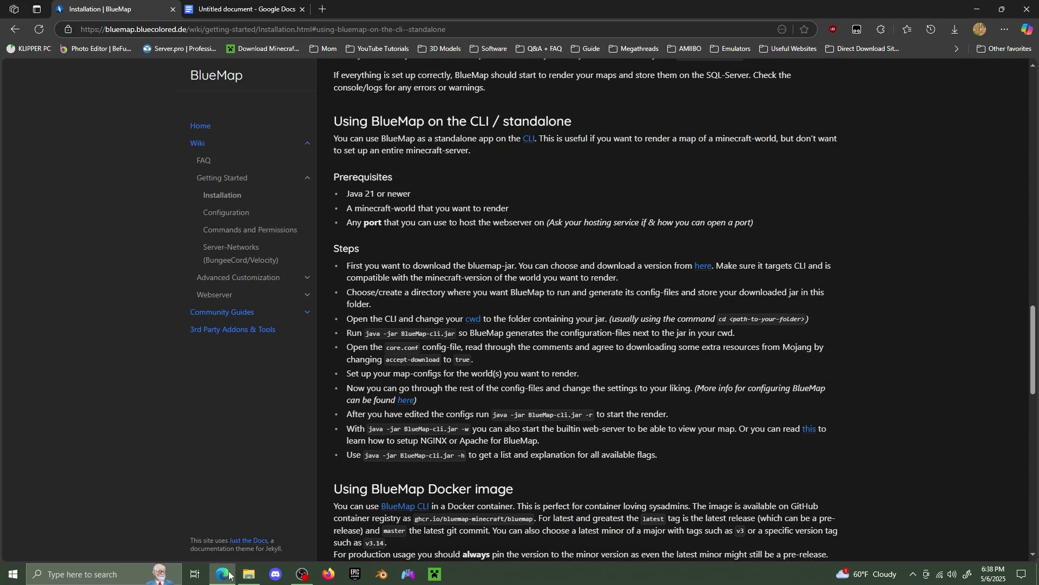
left_click(701, 268)
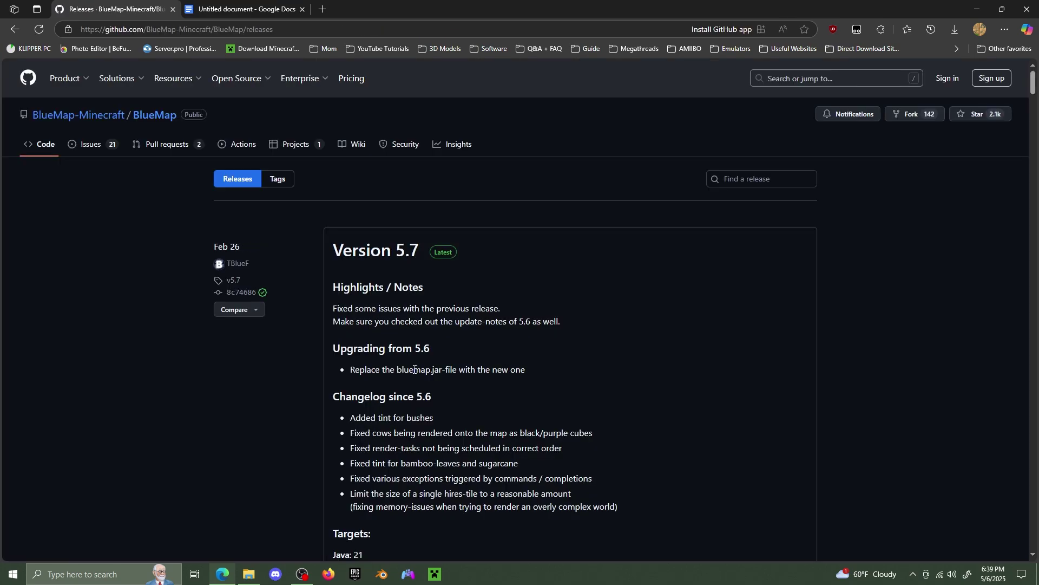
scroll(414, 369, "down", 3)
scroll(414, 369, "down", 4)
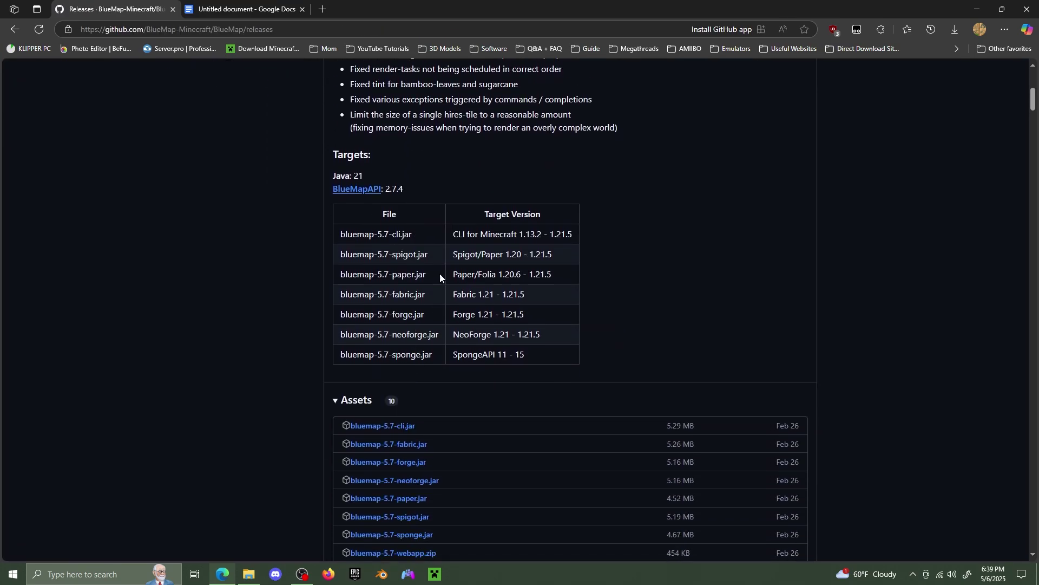
left_click_drag(420, 239, 337, 234)
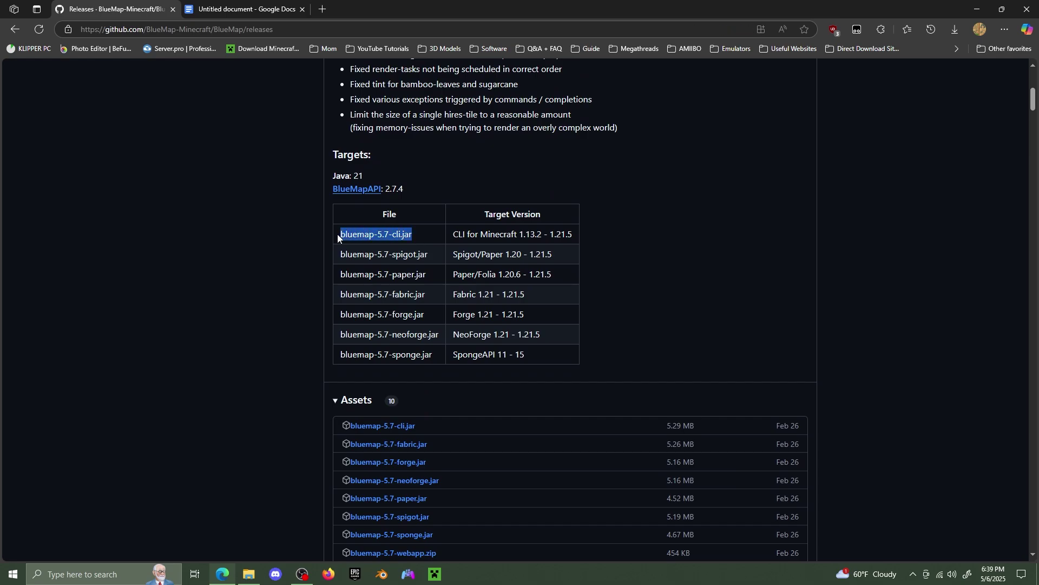
left_click(457, 378)
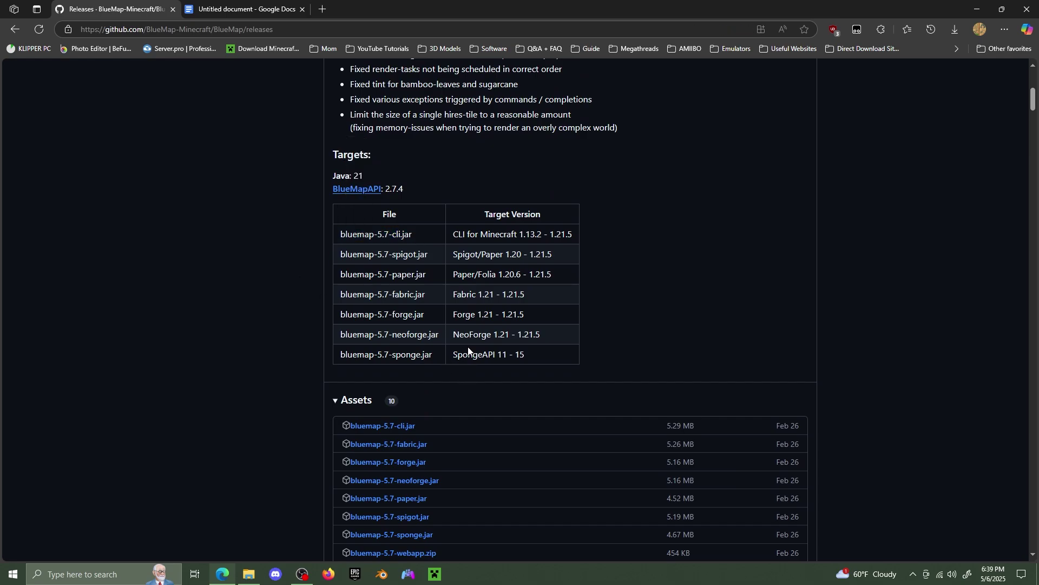
scroll(464, 348, "down", 3)
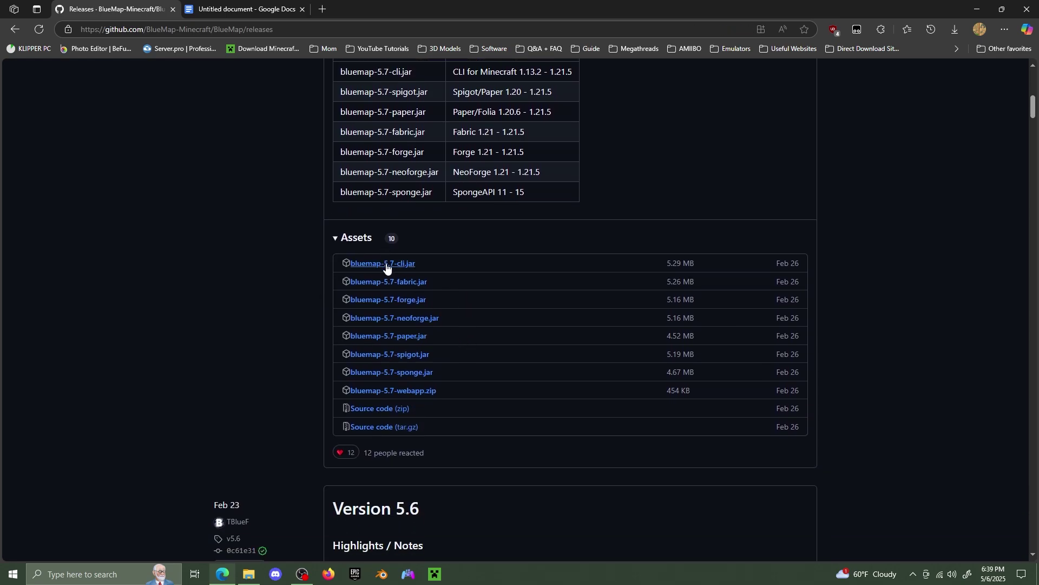
left_click(385, 264)
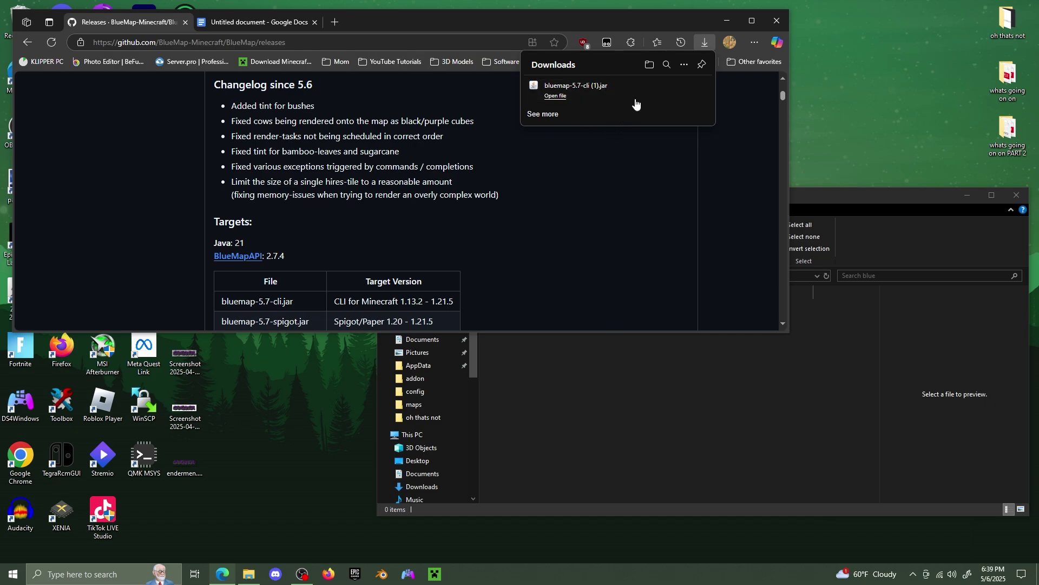
Place the downloaded BlueMap jar in the blue folder and rename it BlueMap-cli.jar
left_click_drag(637, 103, 685, 394)
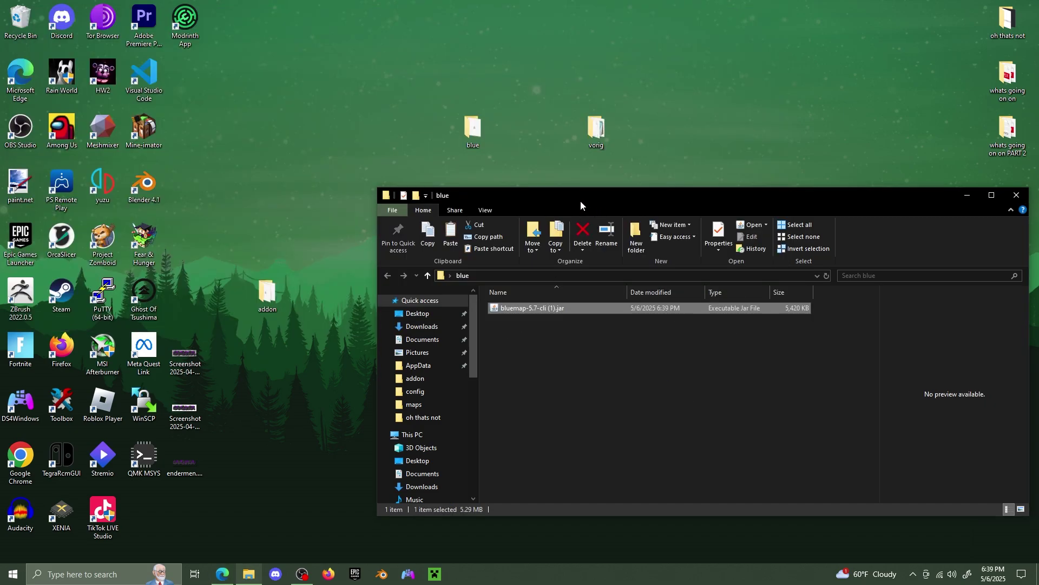
left_click_drag(581, 201, 425, 171)
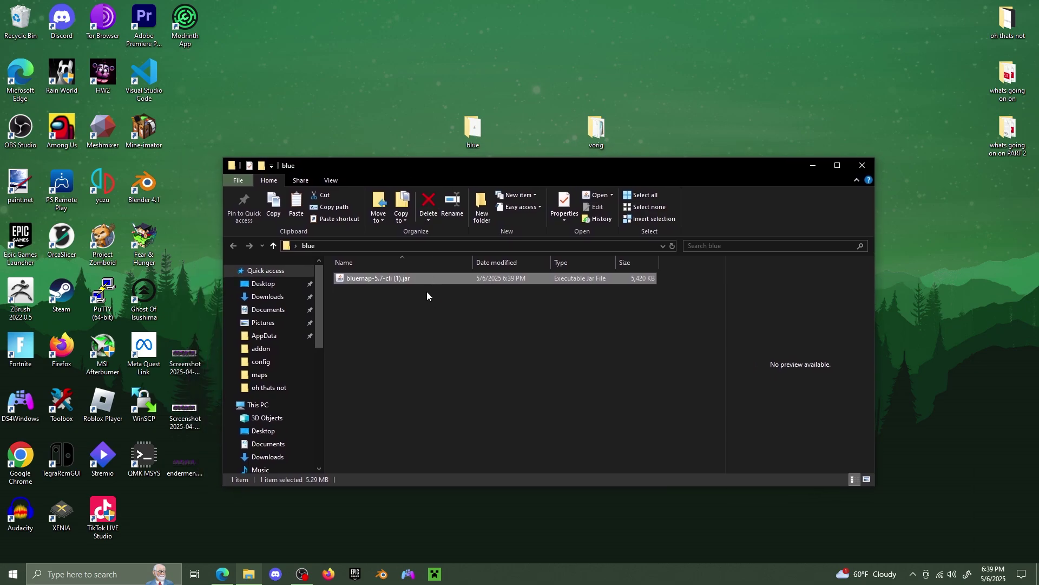
right_click(423, 279)
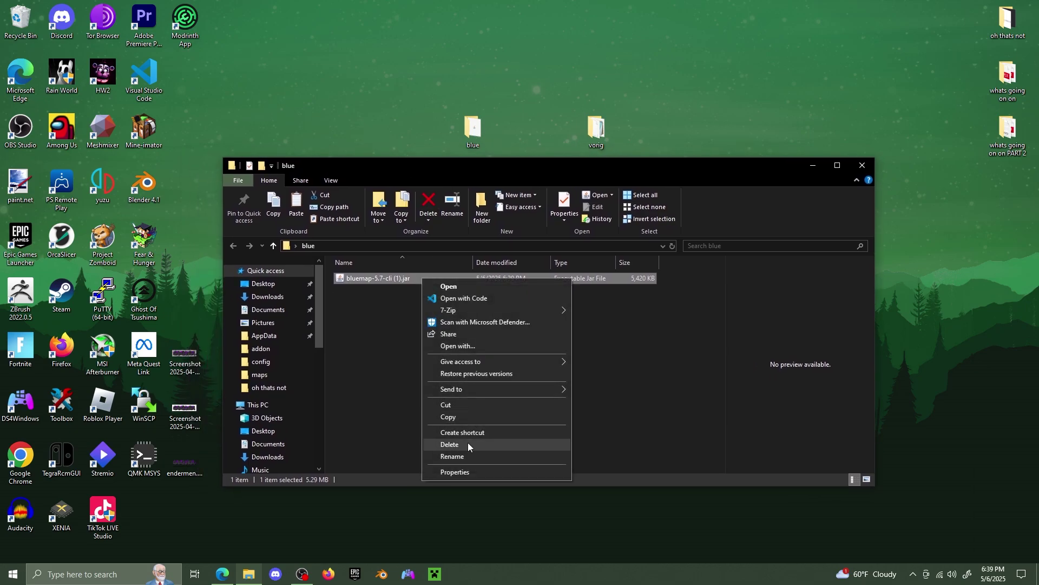
left_click(465, 457)
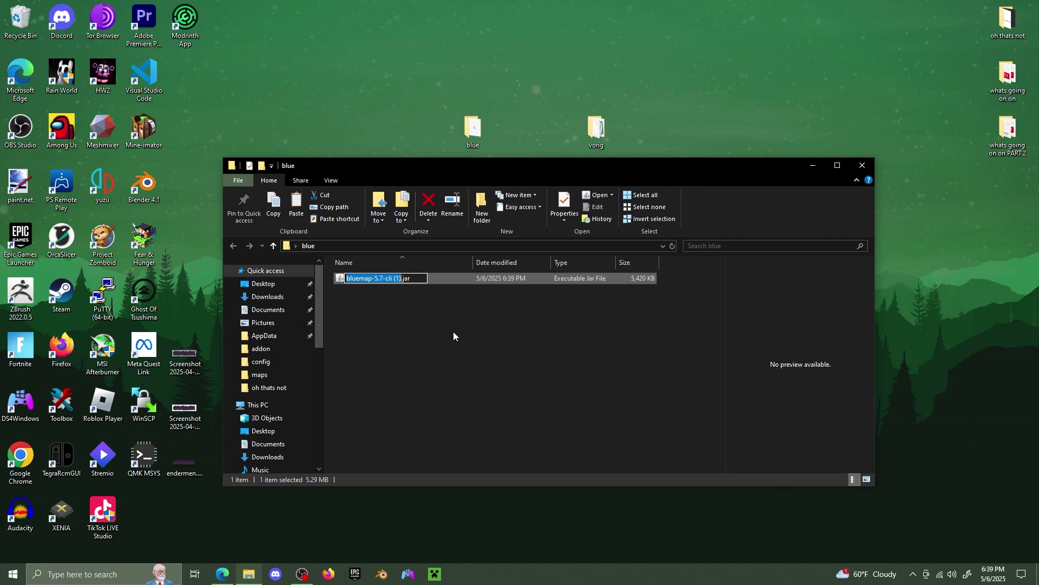
type("BlueMap-cli")
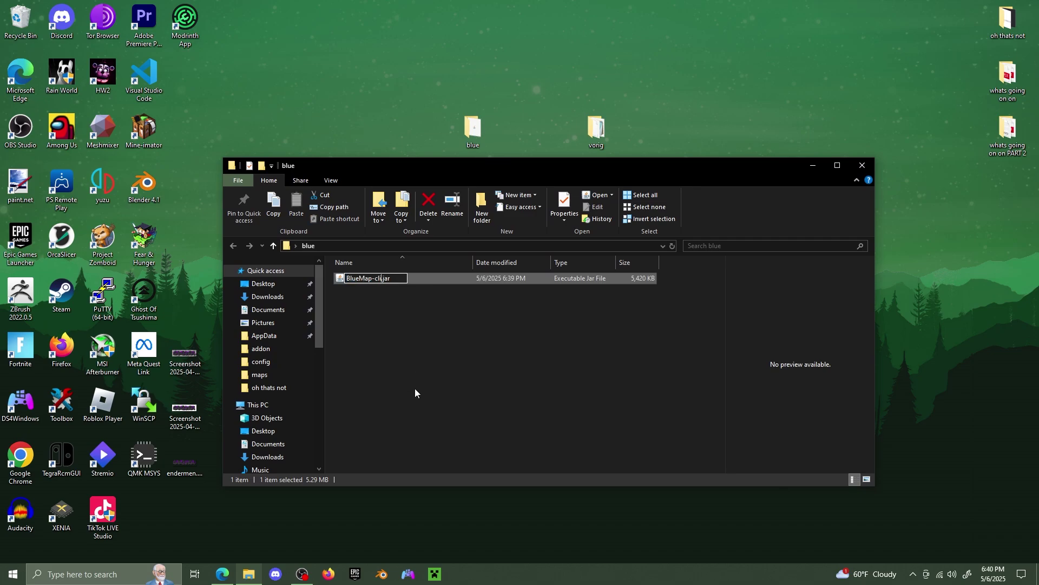
key("Return")
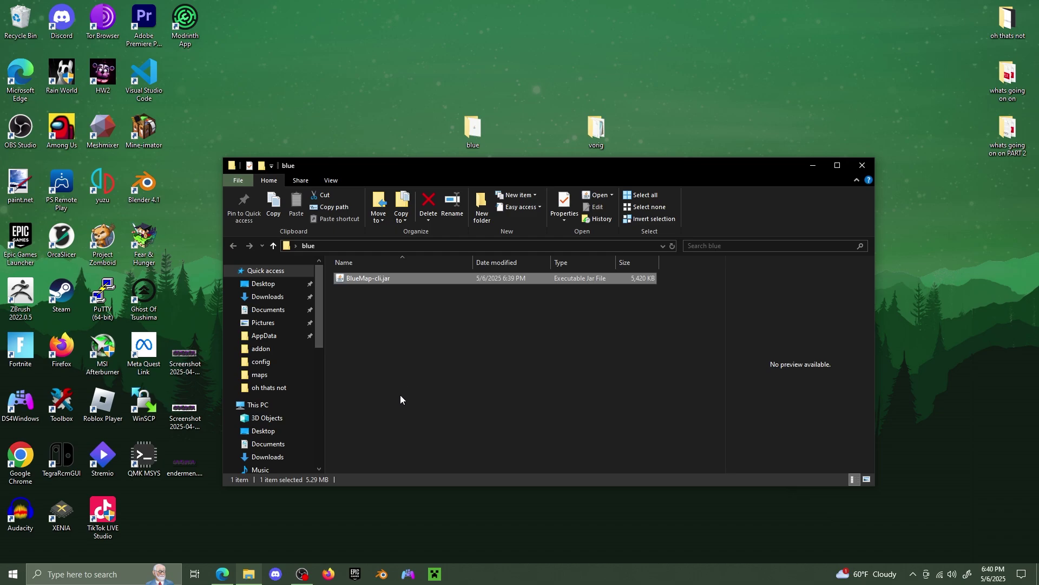
left_click(393, 408)
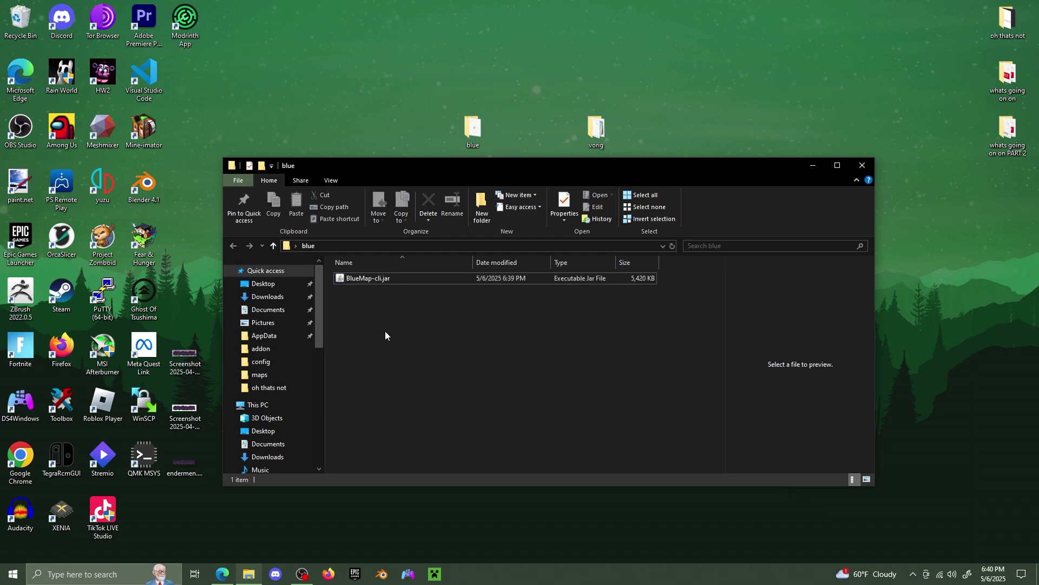
Open a PowerShell window in the blue folder, move it beside the file list, and bring up the BlueMap installation guide
right_click(402, 374)
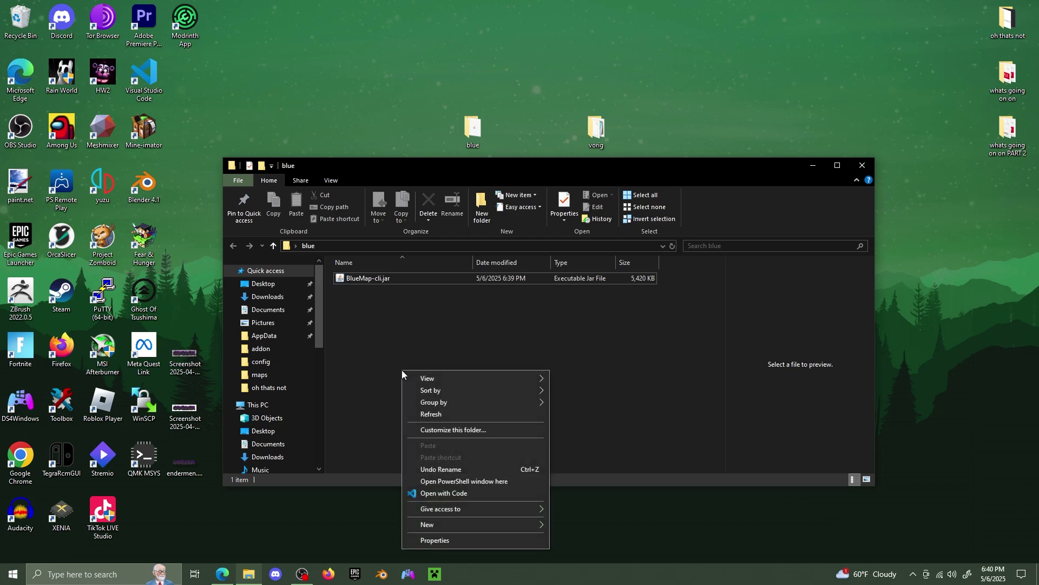
left_click(458, 481)
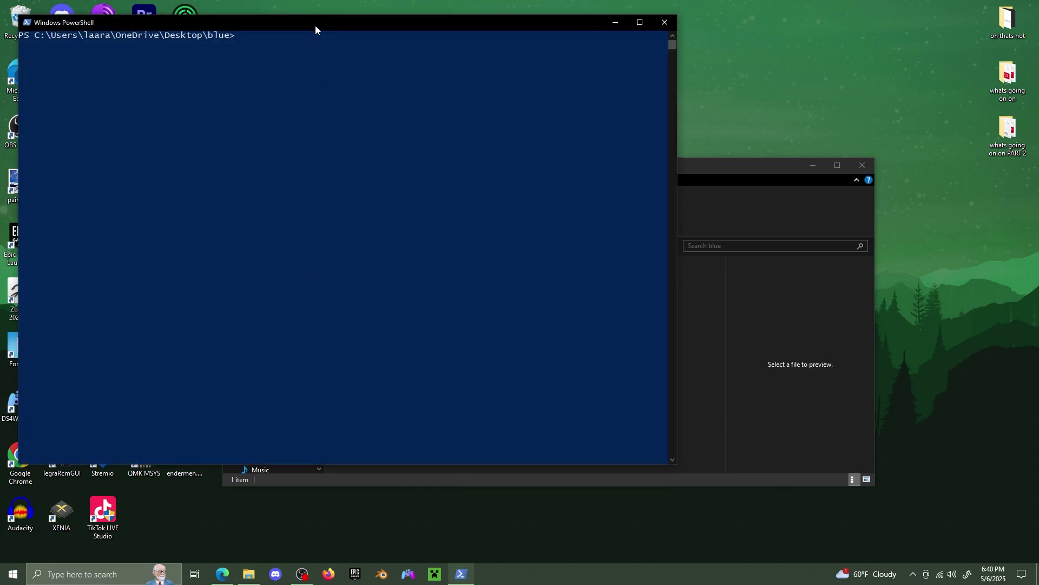
left_click_drag(315, 25, 724, 177)
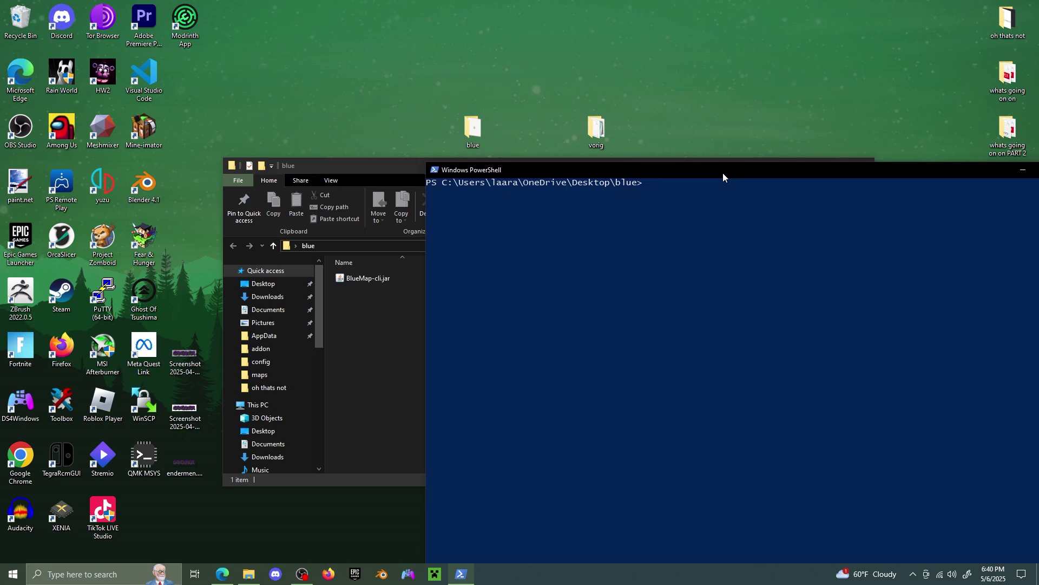
left_click(222, 574)
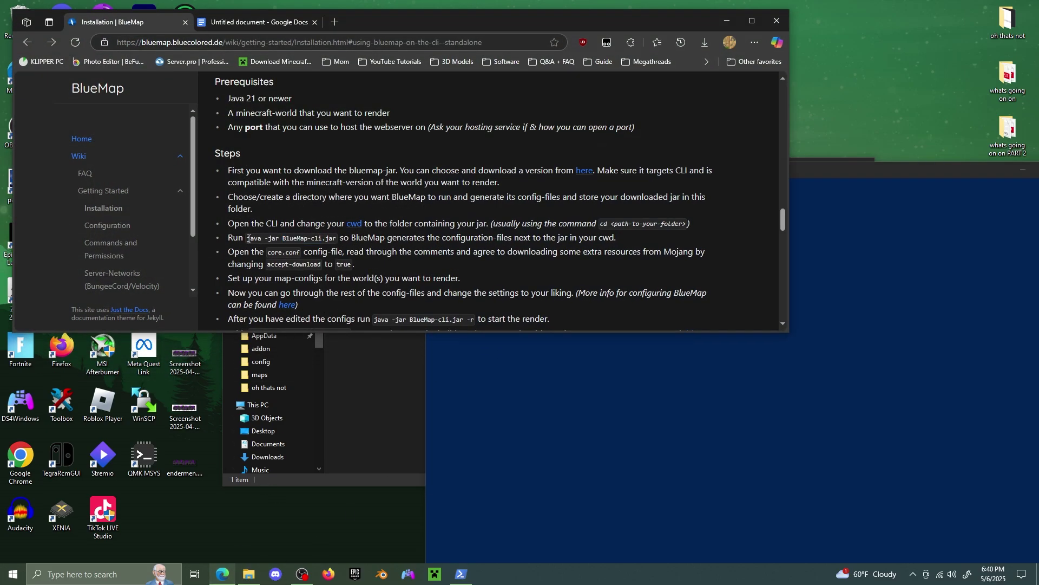
Copy the java -jar BlueMap-cli.jar command from the guide and run it in PowerShell to generate the configuration files
left_click_drag(248, 239, 336, 242)
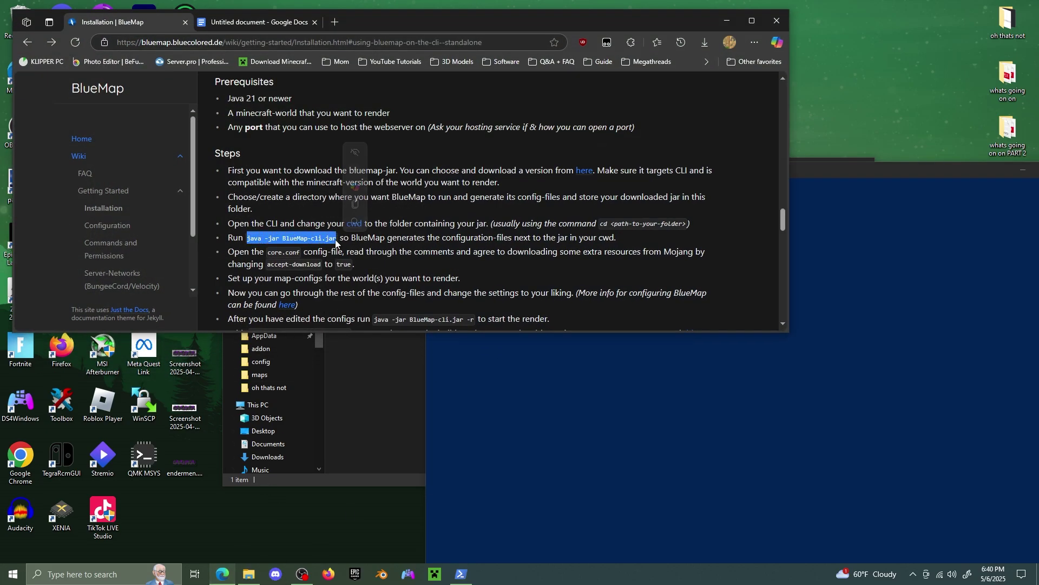
key("ctrl+c")
left_click(560, 445)
left_click(727, 21)
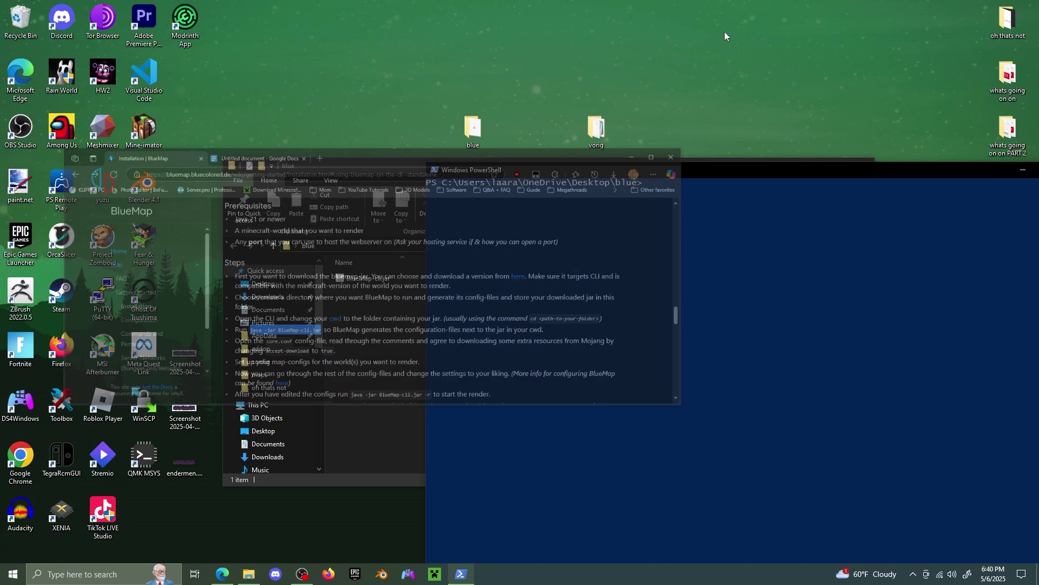
right_click(581, 213)
key("Return")
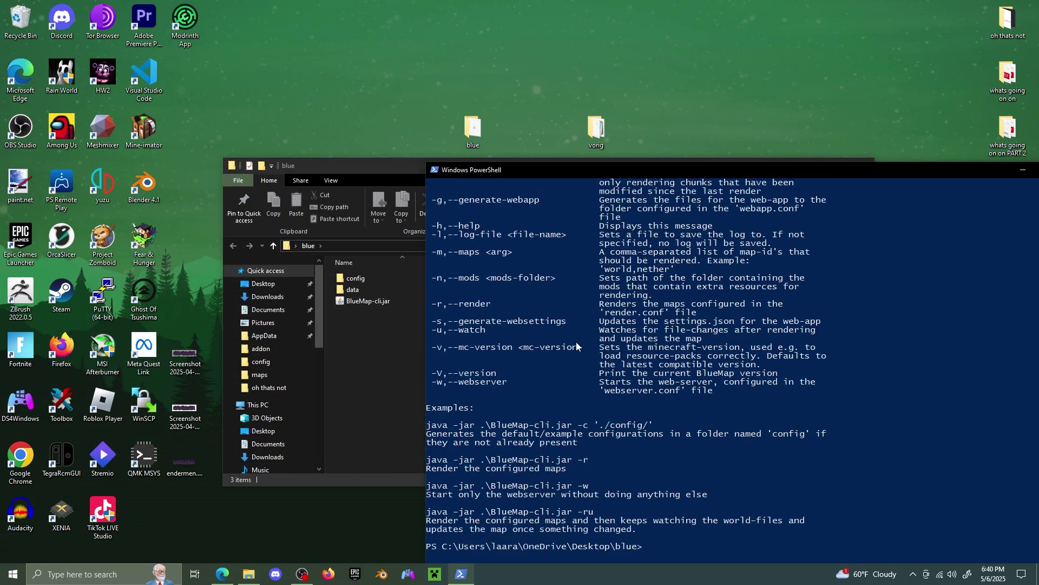
scroll(472, 198, "down", 1)
Open core.conf from the config folder and set accept-download to true
left_click(358, 334)
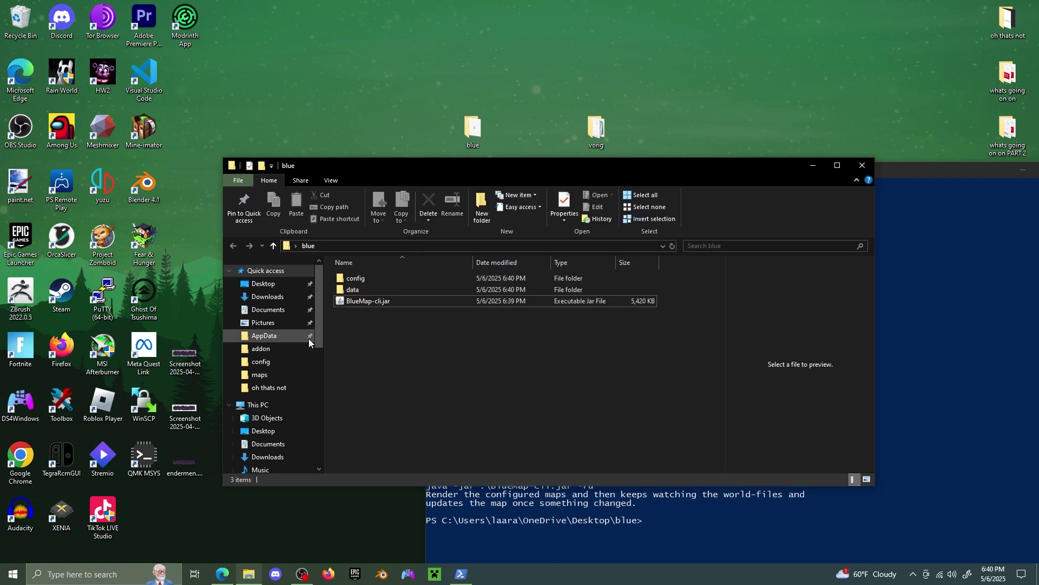
left_click(363, 280)
double_click(364, 280)
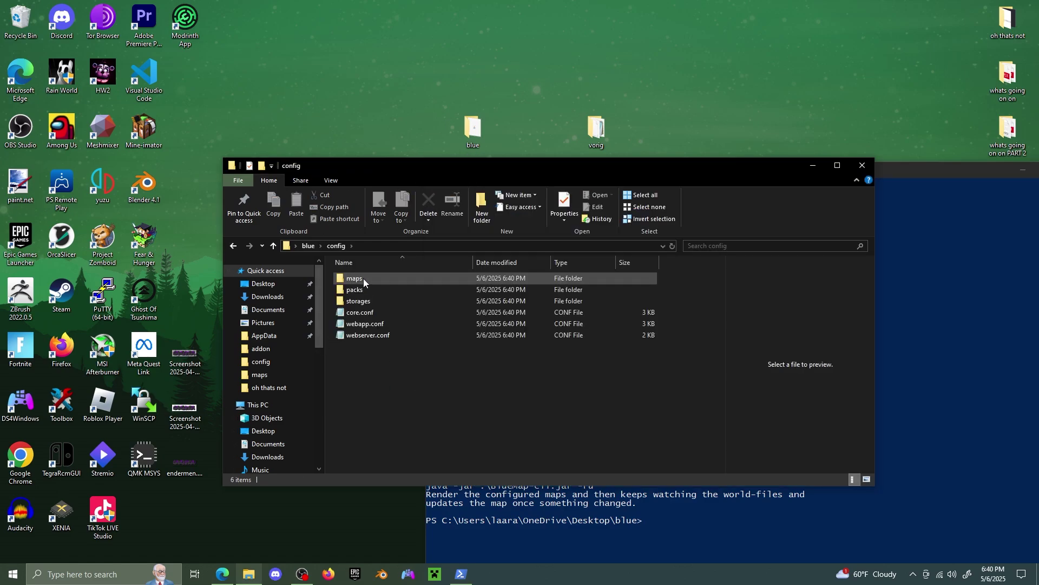
double_click(384, 311)
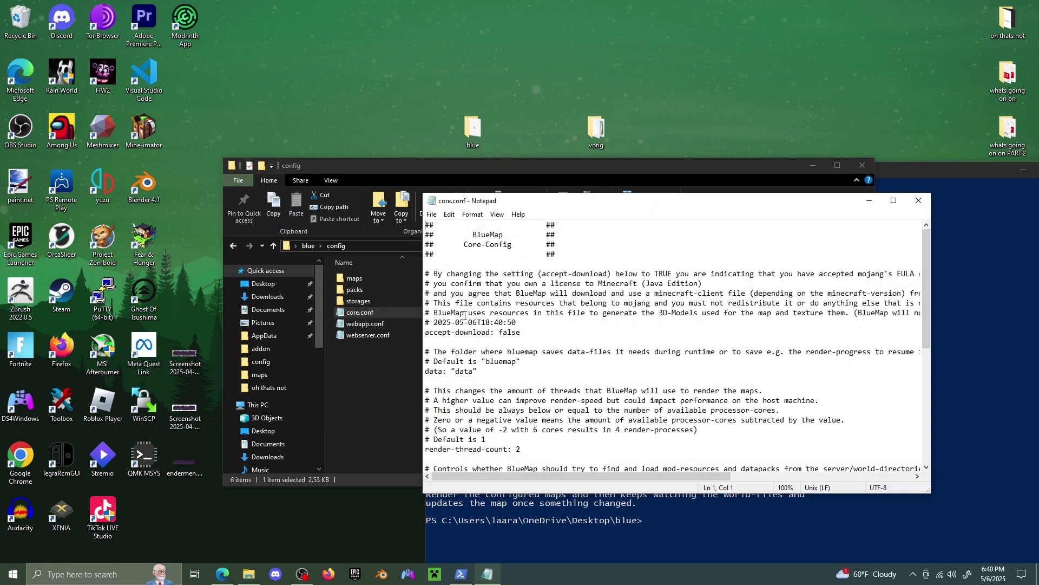
left_click_drag(531, 336, 498, 334)
type("true")
Set metrics to false in core.conf, then save and close the file
scroll(521, 344, "down", 6)
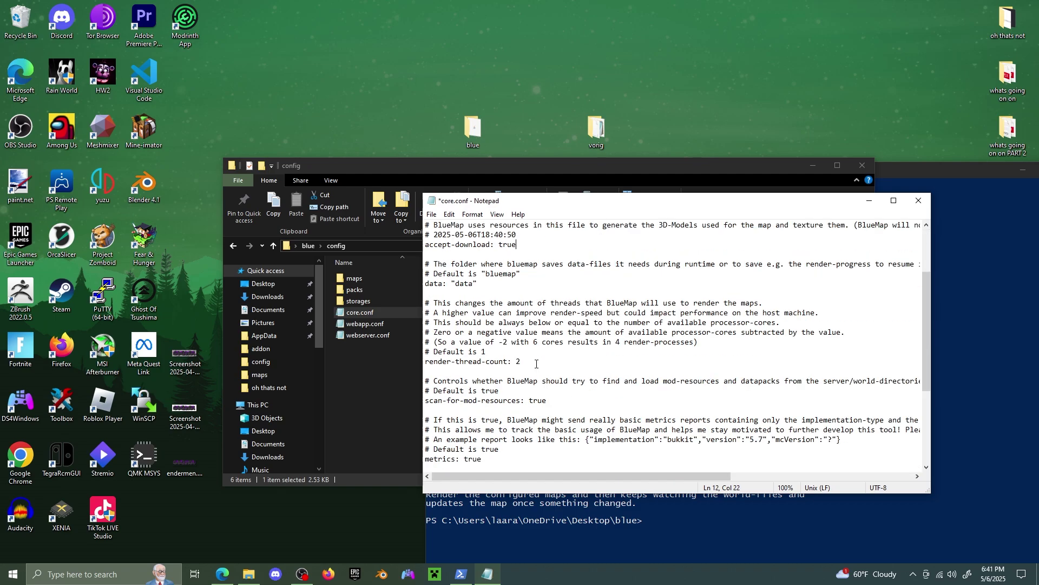
scroll(537, 366, "down", 1)
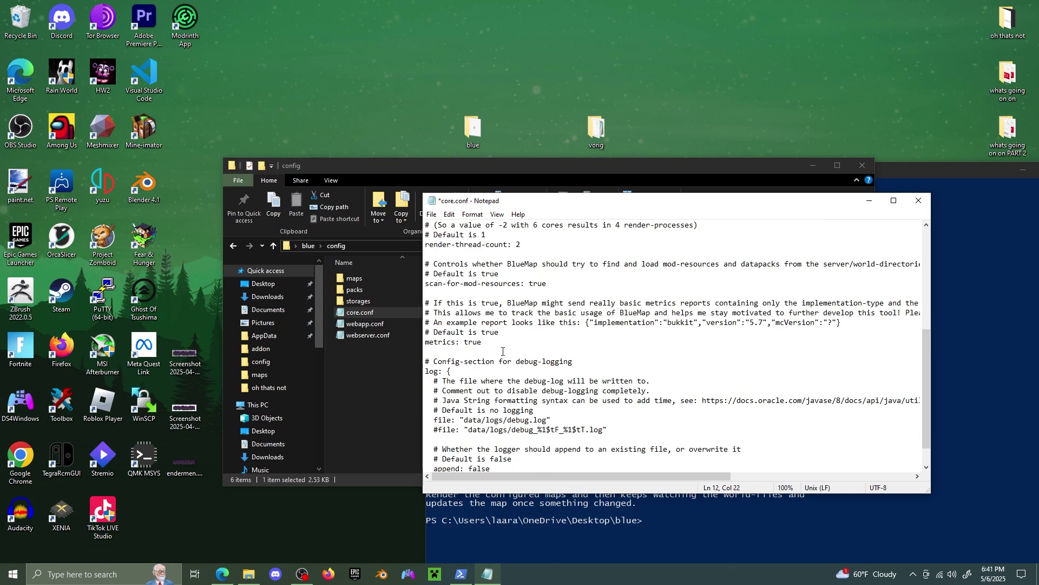
left_click_drag(493, 343, 466, 345)
type("false")
left_click(432, 214)
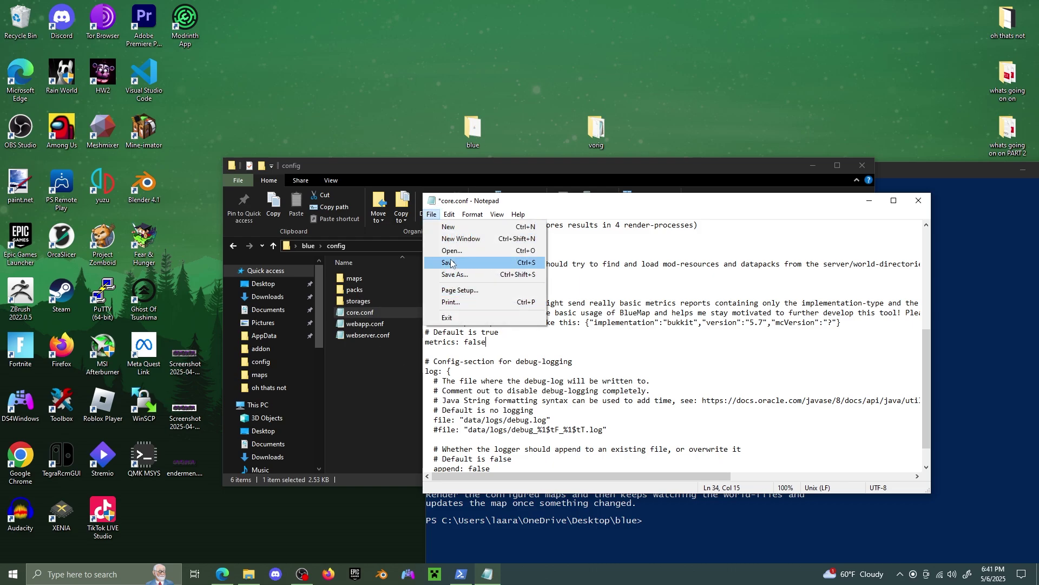
left_click(452, 263)
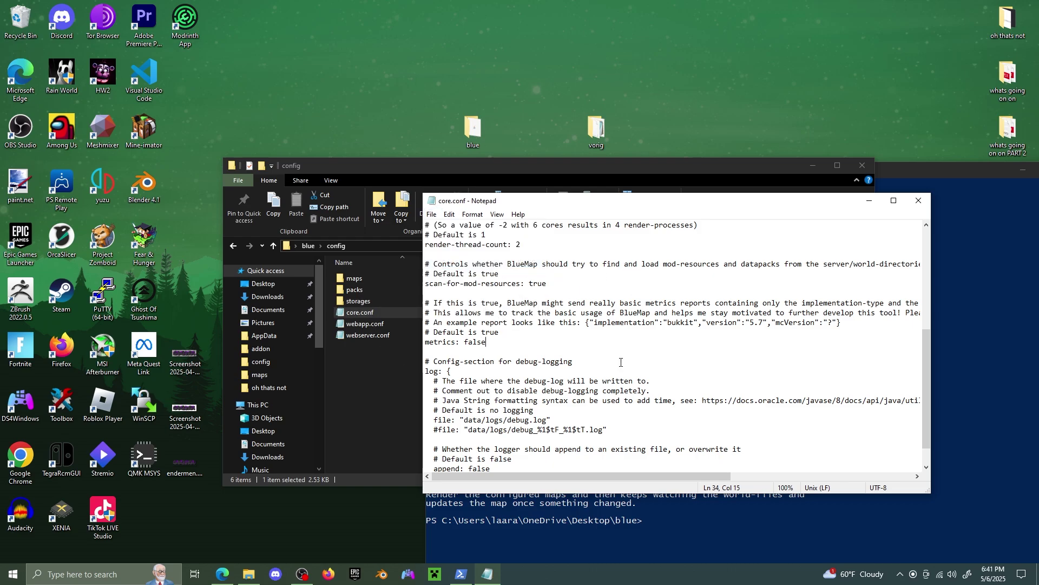
key("alt+F4")
Return to the blue folder and move the vorig world folder from the desktop into it
left_click(309, 245)
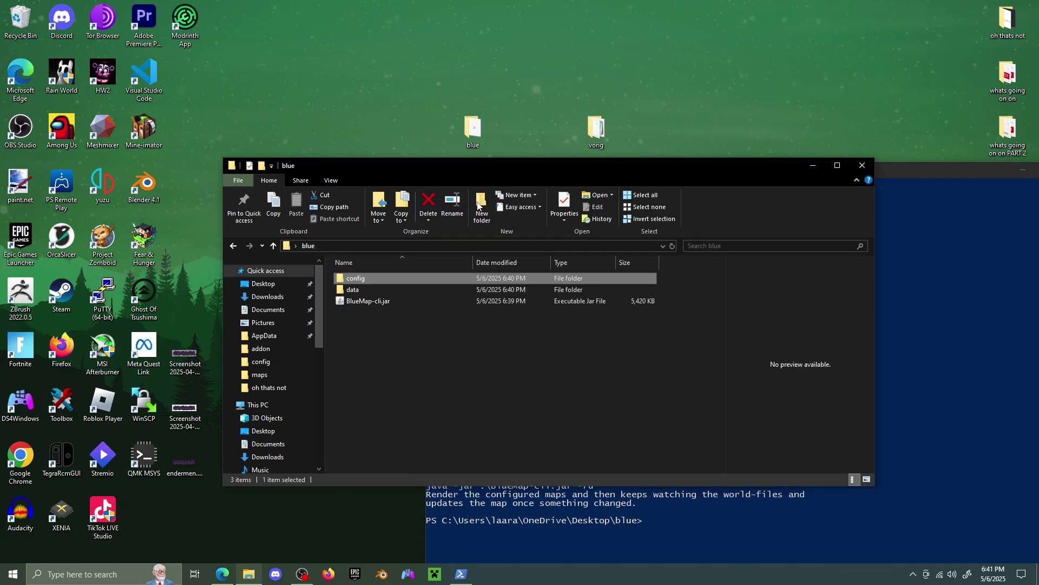
left_click_drag(596, 129, 477, 428)
left_click(478, 401)
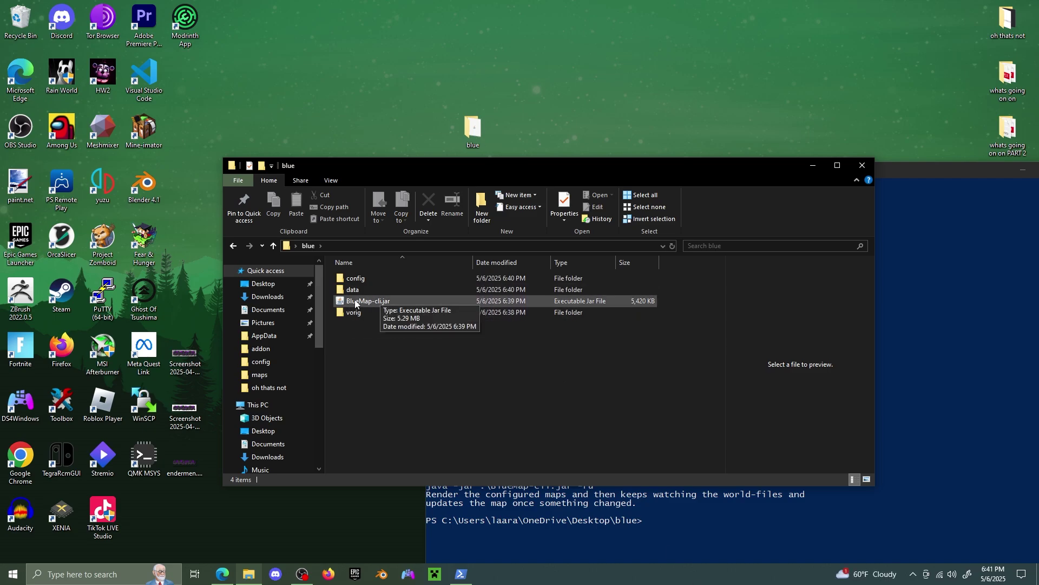
Delete end.conf and nether.conf from the maps folder inside config
double_click(368, 278)
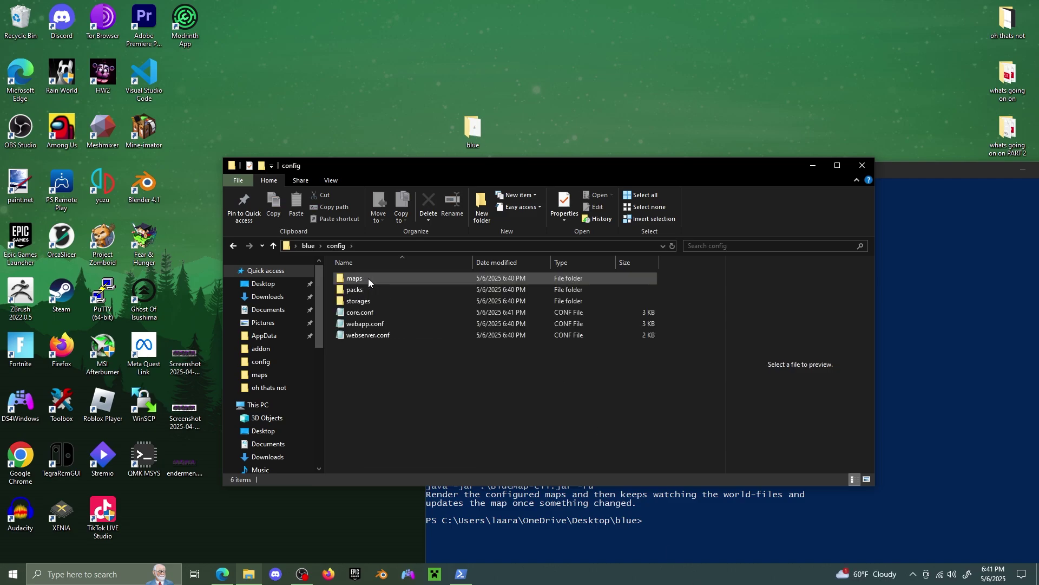
double_click(369, 279)
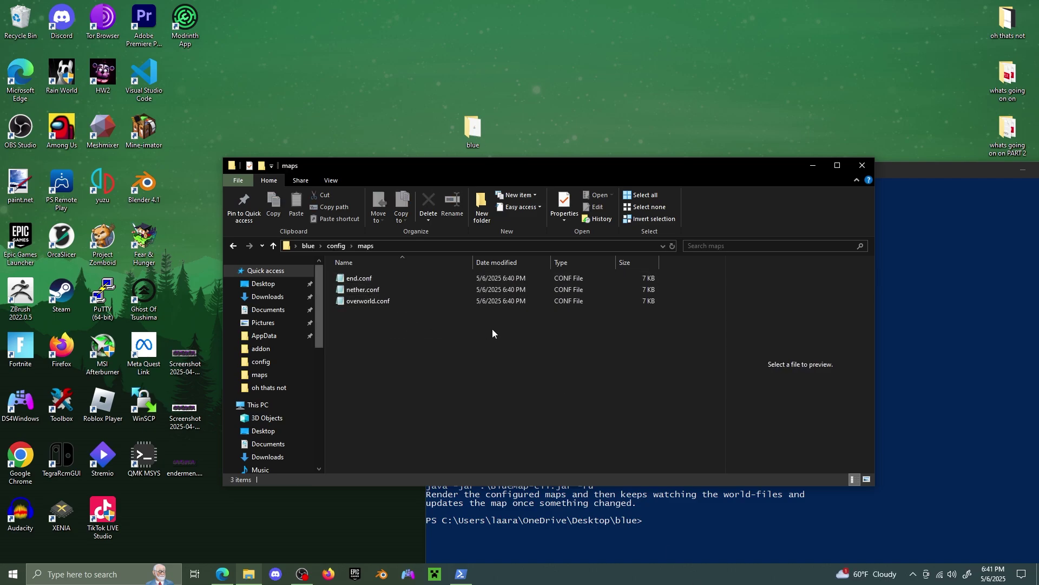
left_click_drag(672, 292, 619, 271)
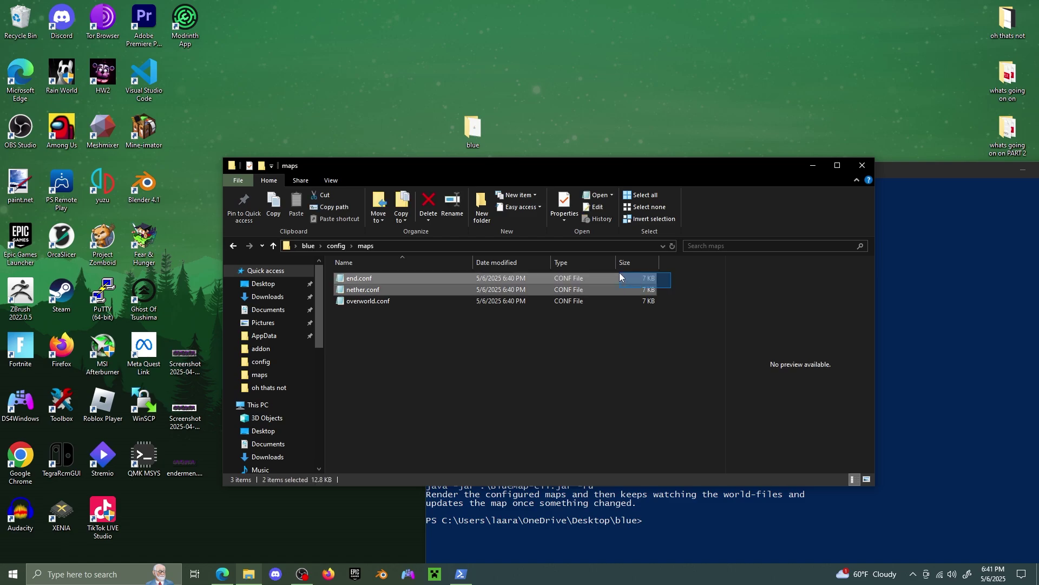
key("Delete")
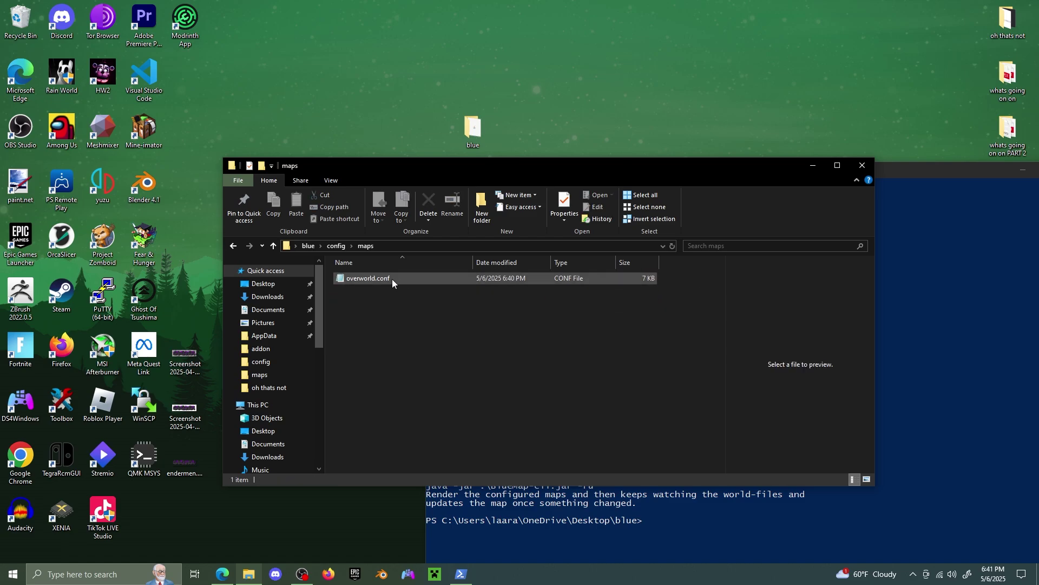
Open overworld.conf in Notepad, keeping Notepad as the app always used for .conf files
right_click(420, 280)
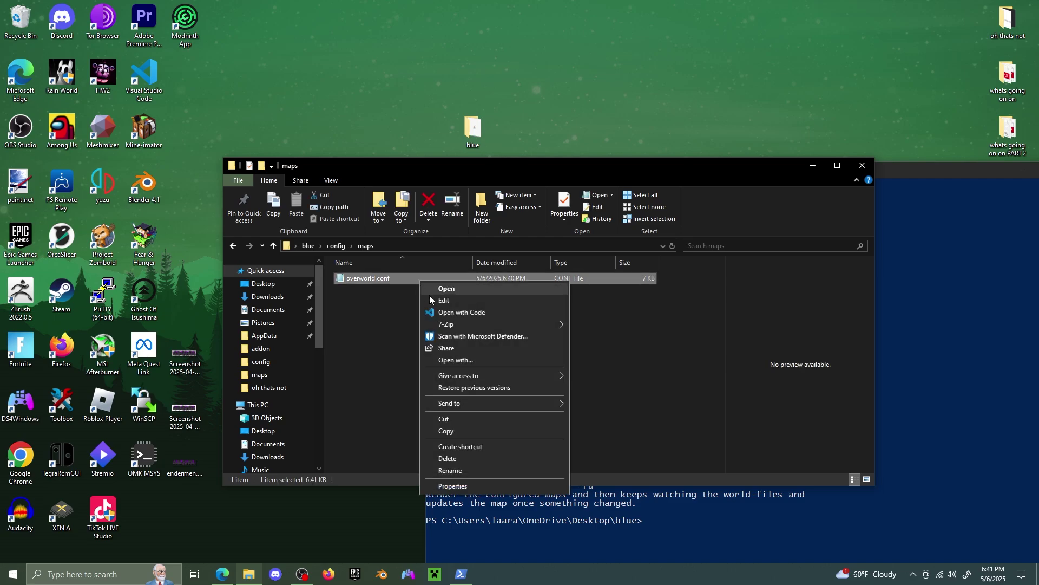
left_click(460, 360)
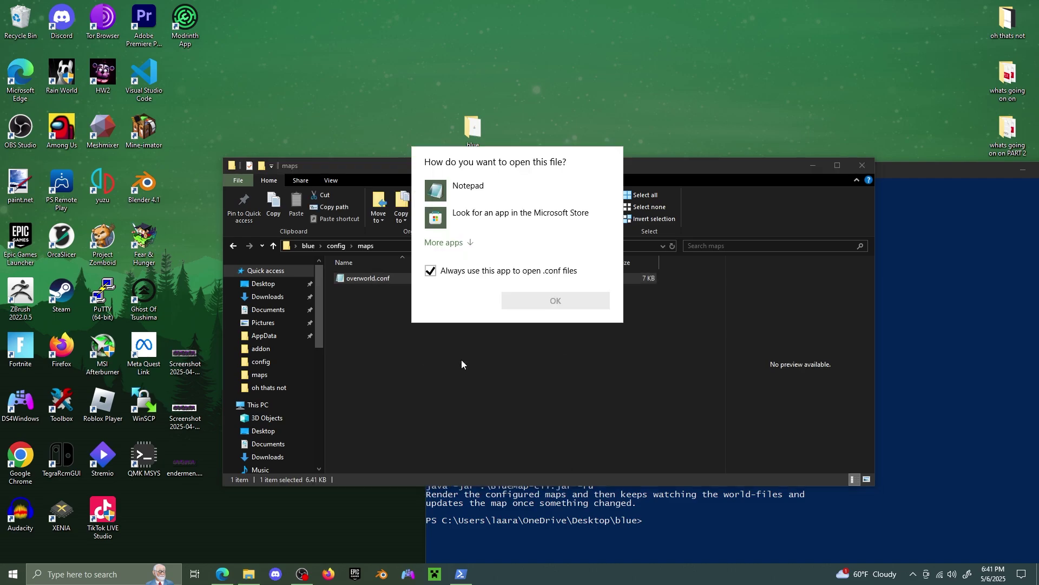
left_click(464, 191)
left_click(524, 301)
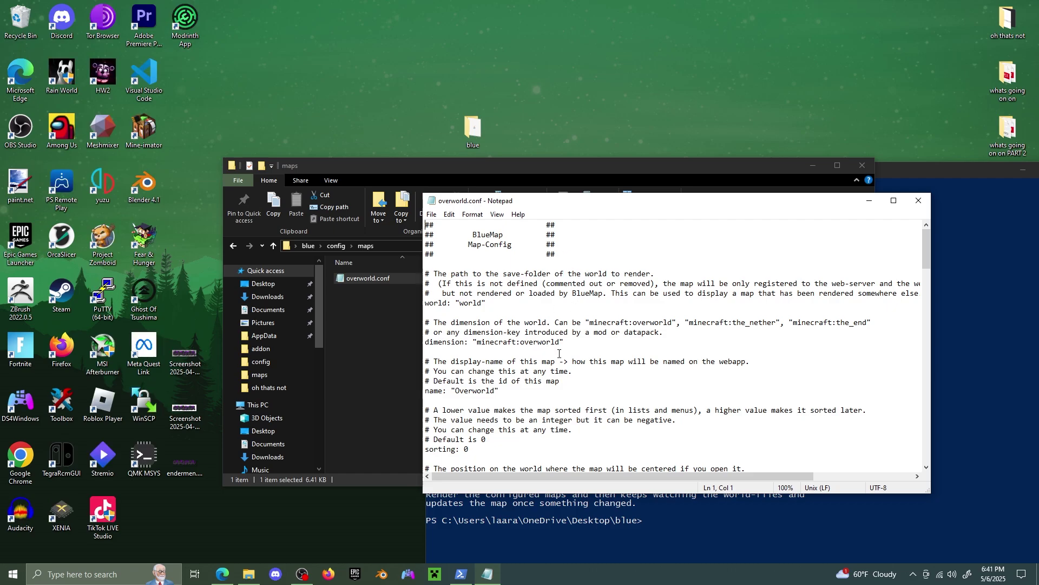
Set the world path in overworld.conf to vorig and save the file
left_click(494, 302)
key("BackSpace")
key("BackSpace")
key("BackSpace")
key("BackSpace")
key("BackSpace")
key("BackSpace")
key("BackSpace")
type("vorig")
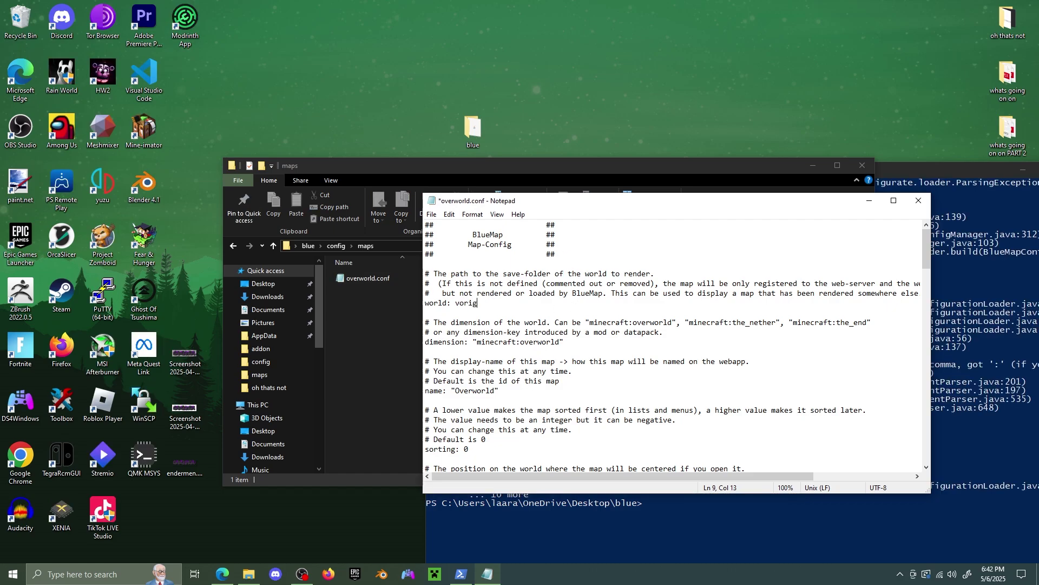
left_click(432, 214)
left_click(461, 264)
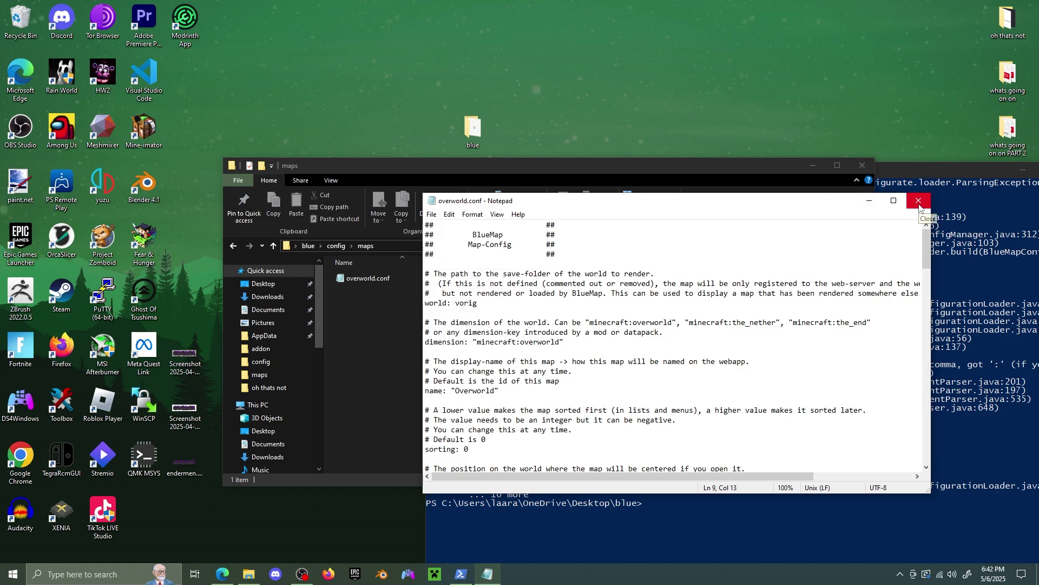
Copy the example render command java -jar .\BlueMap-cli.jar -r from the PowerShell help output and run it
left_click_drag(604, 424, 433, 430)
key("super+c")
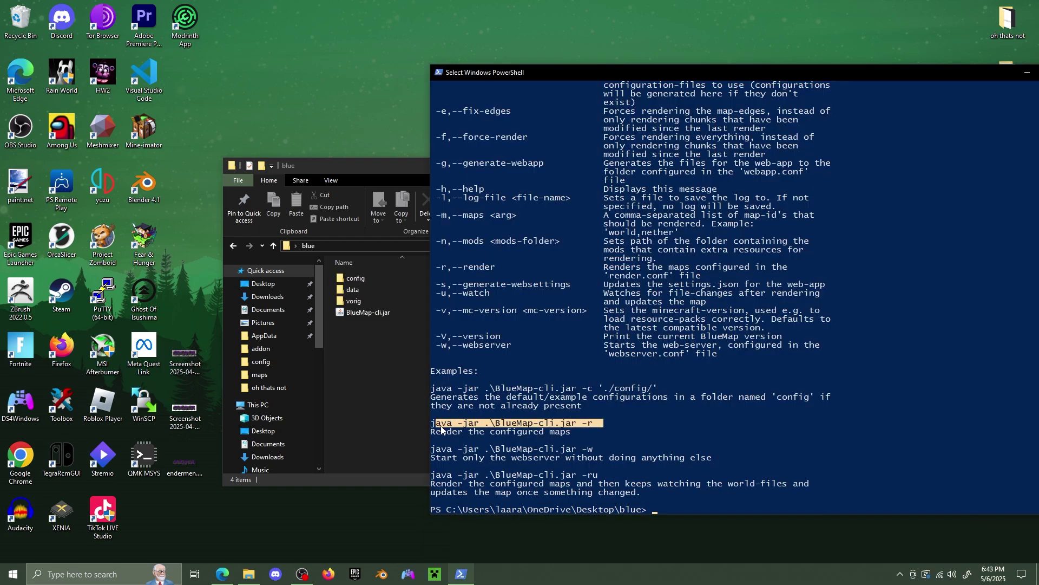
right_click(434, 431)
right_click(669, 515)
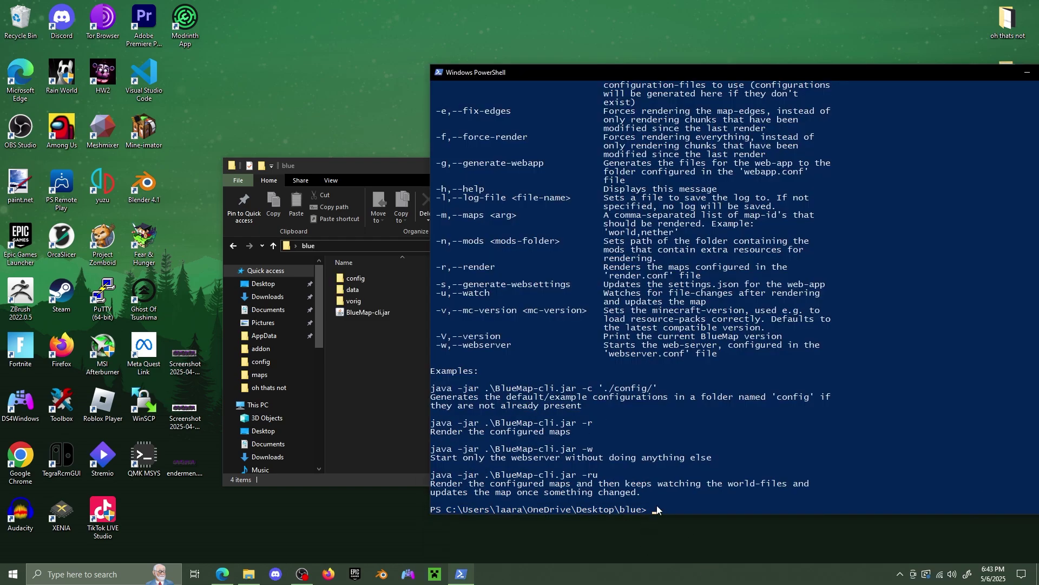
key("Return")
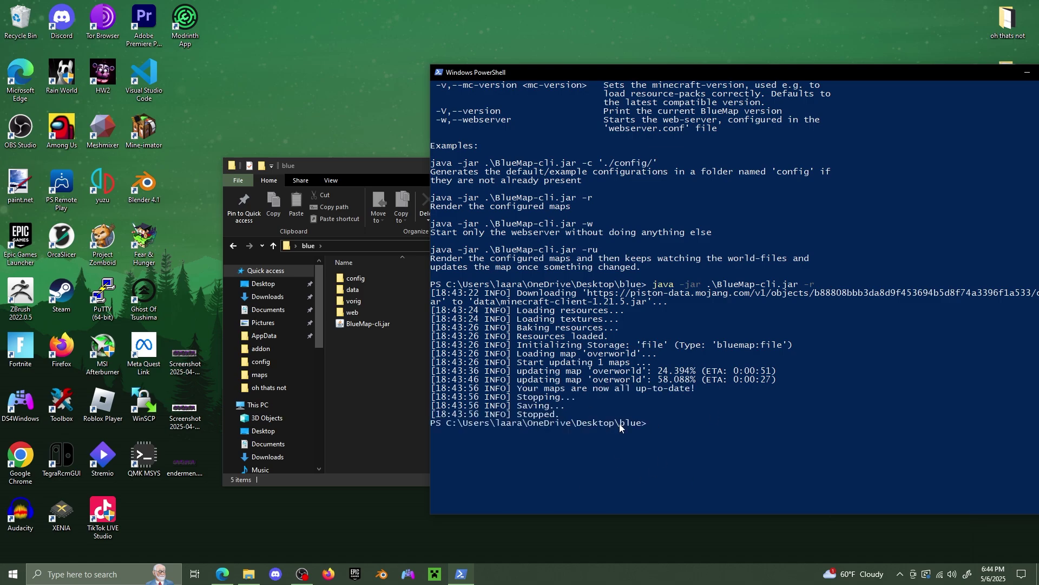
Start the web server with java -jar .\BlueMap-cli.jar -w, highlight its port number, and minimize PowerShell
key("Up")
key("Return")
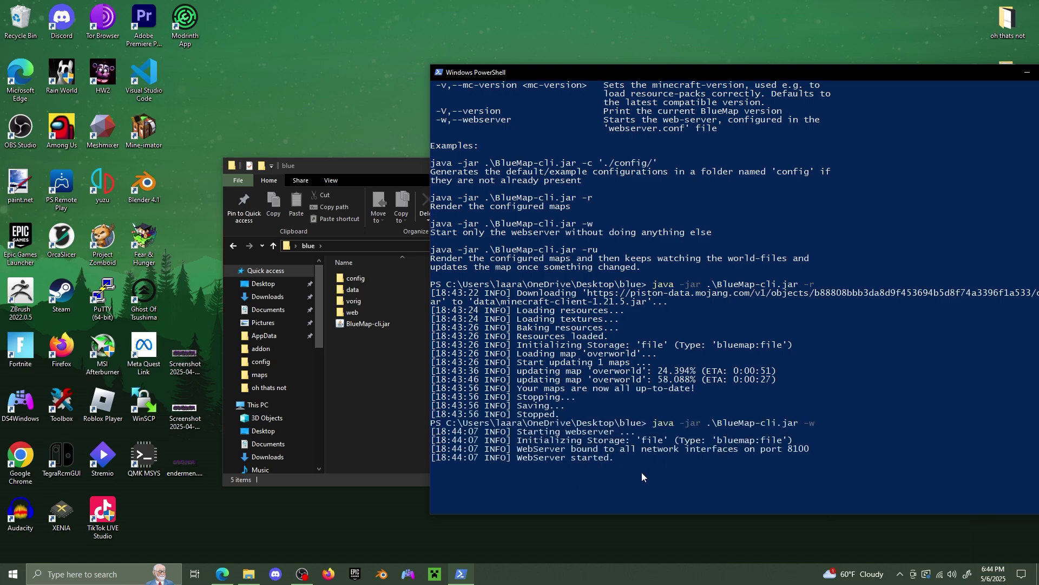
left_click_drag(799, 79, 651, 104)
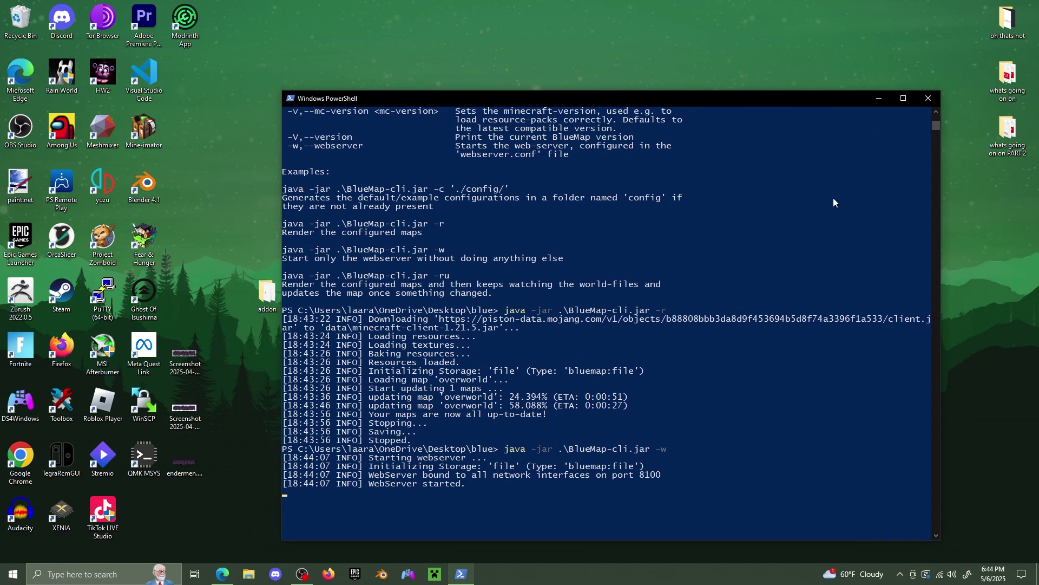
left_click_drag(665, 478, 641, 478)
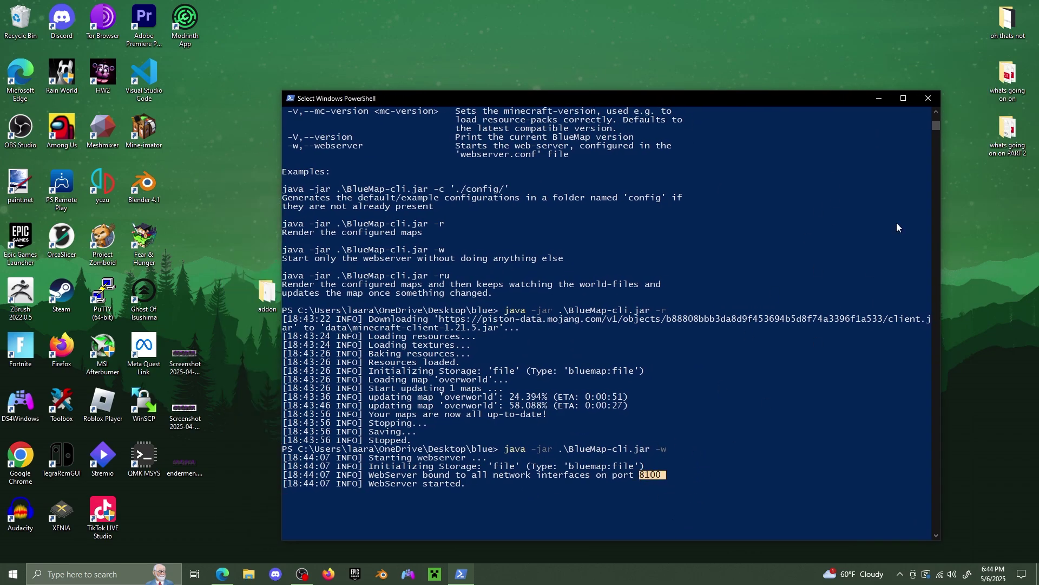
left_click(880, 98)
Run ipconfig in a Command Prompt and copy the IPv4 address of the Ethernet 2 adapter
left_click(138, 573)
type("c")
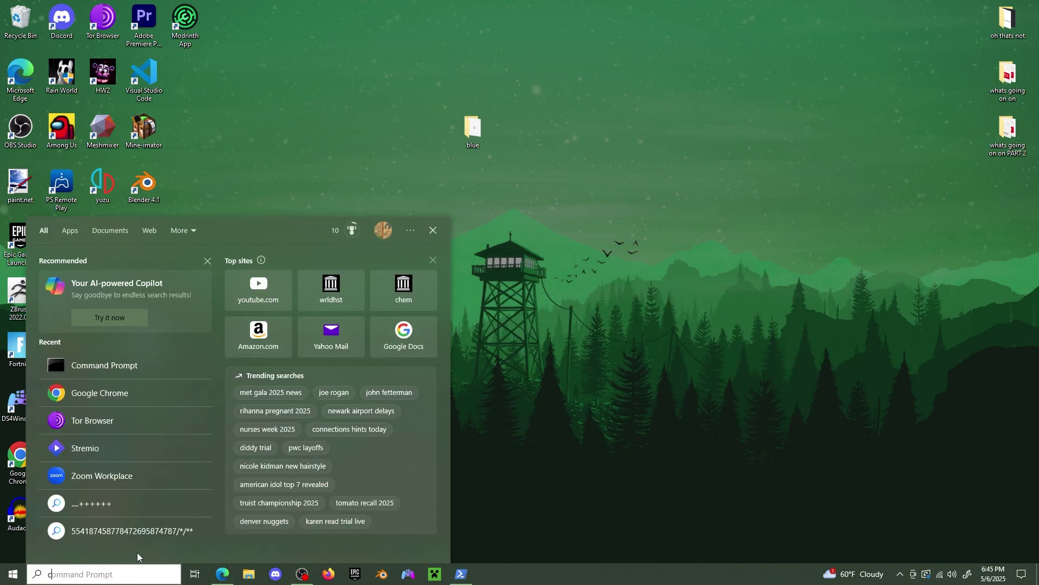
type("md")
key("Return")
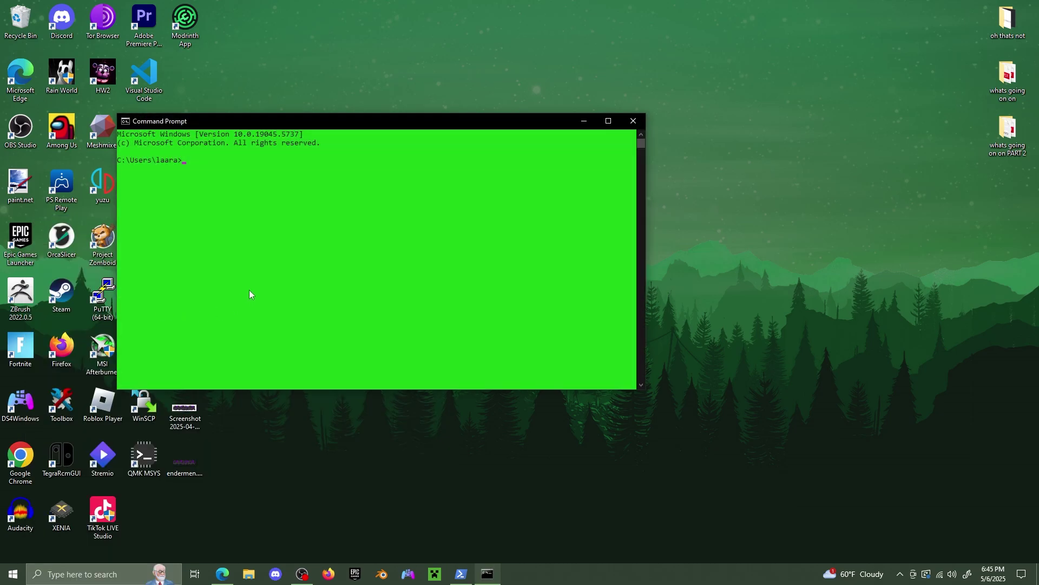
type("ipconfig")
key("Return")
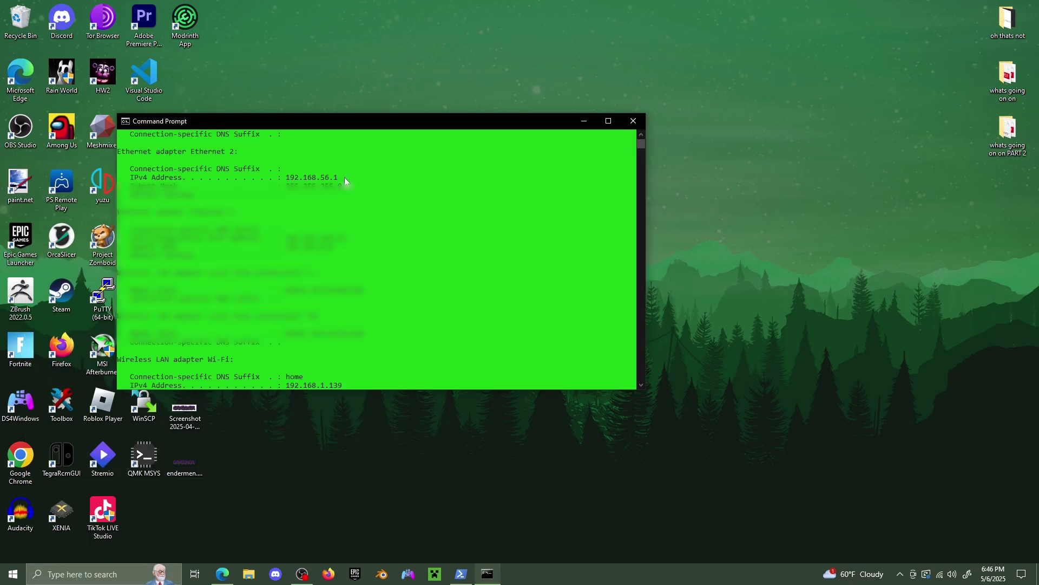
left_click_drag(345, 178, 291, 178)
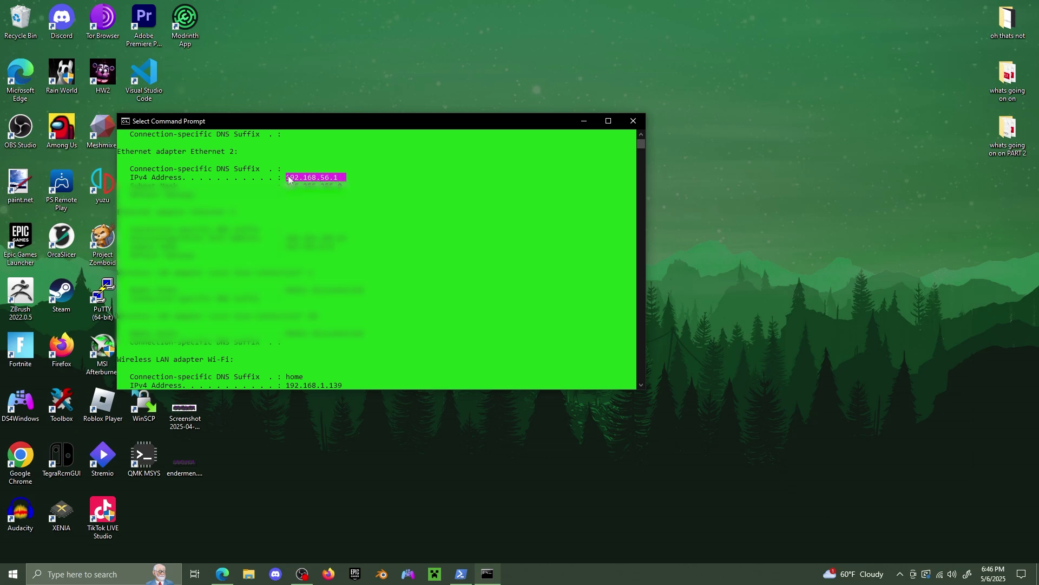
left_click_drag(289, 179, 290, 180)
key("ctrl+c")
Open the web map at 192.168.56.1:8100 in a new browser tab
key("alt+Tab")
left_click(337, 27)
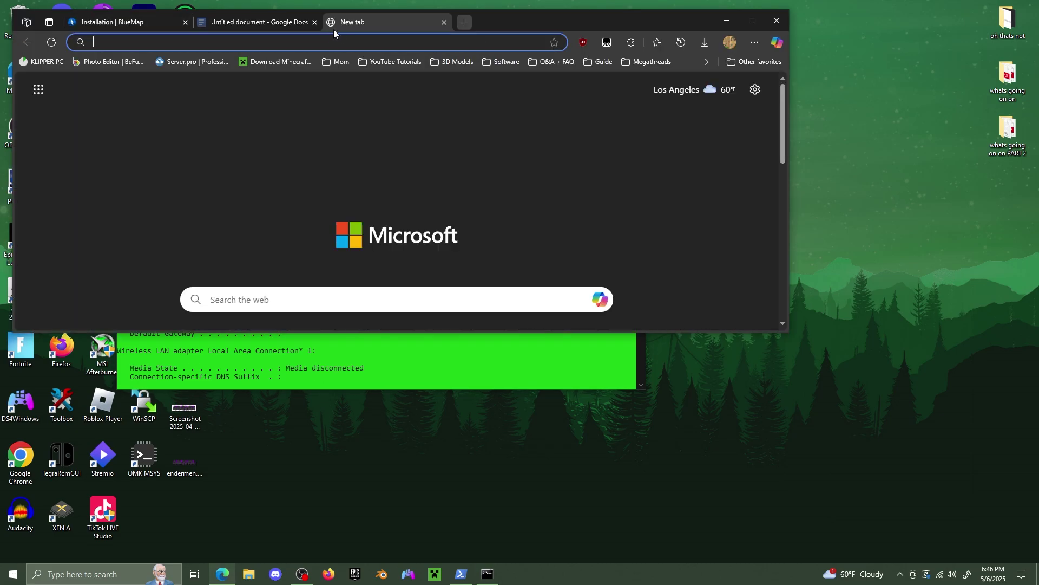
key("ctrl+v")
left_click(459, 576)
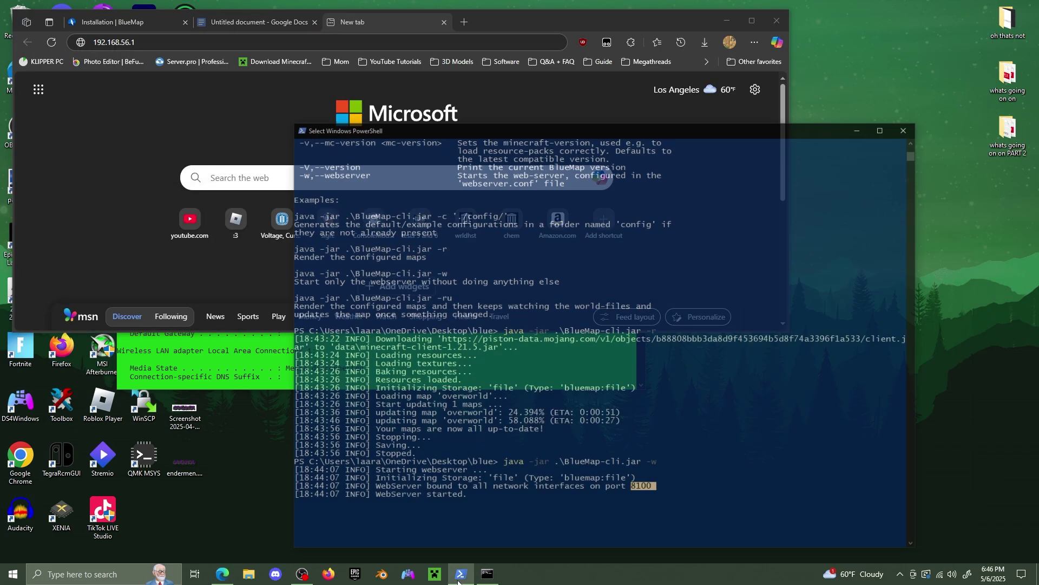
key("alt+Tab")
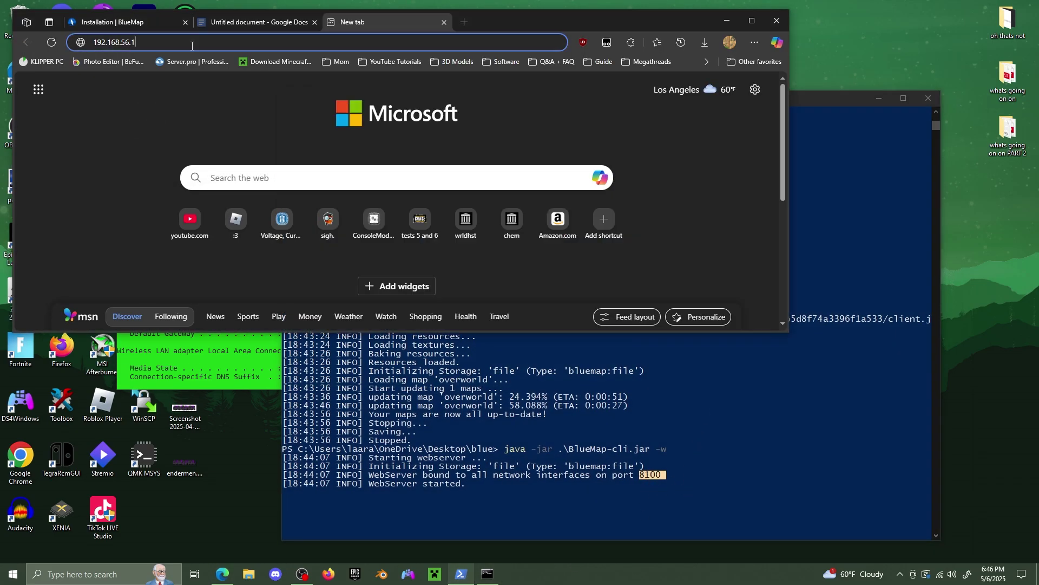
type(":8100")
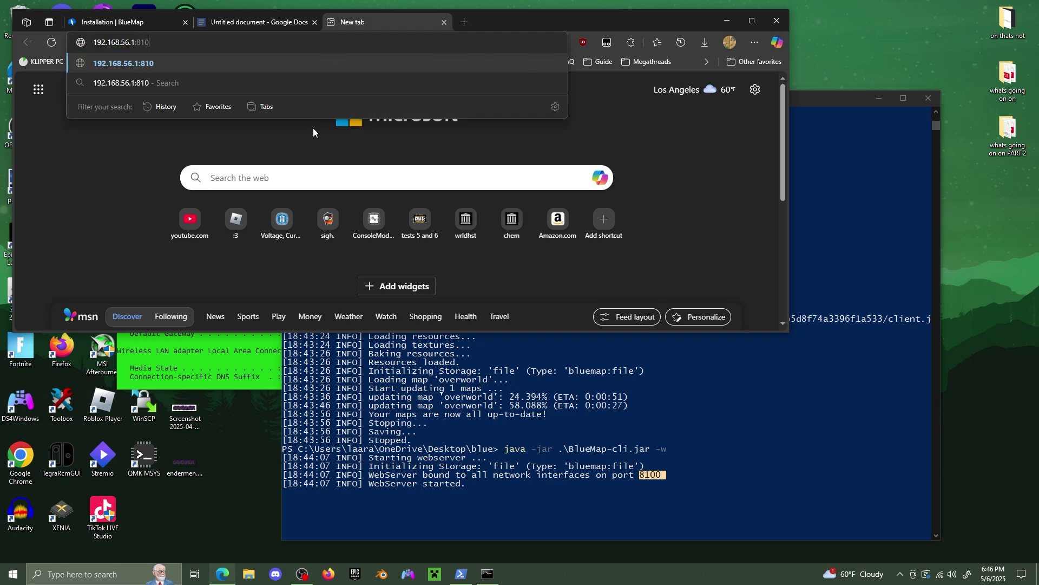
key("Return")
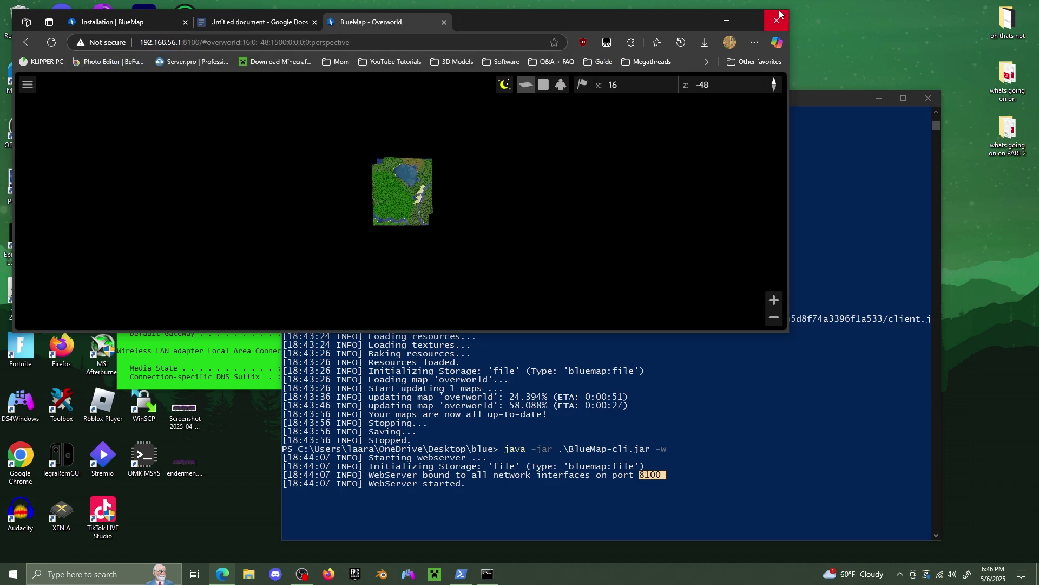
Maximize the browser and inspect the rendered Overworld map up close, from the forest to the lake
left_click(752, 21)
scroll(518, 327, "up", 3)
scroll(560, 324, "up", 5)
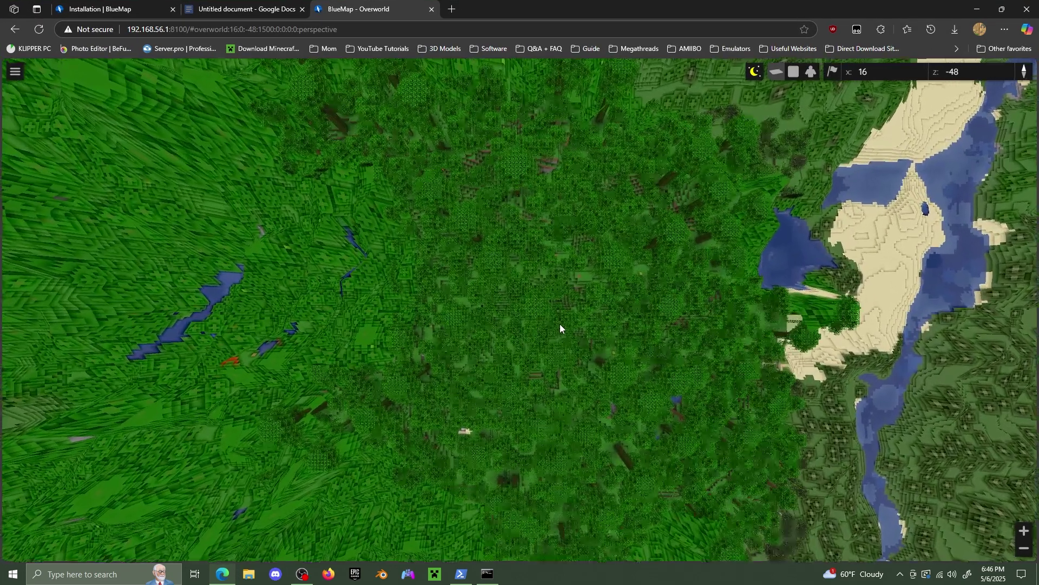
scroll(560, 324, "down", 3)
left_click_drag(570, 248, 513, 328)
scroll(458, 298, "up", 5)
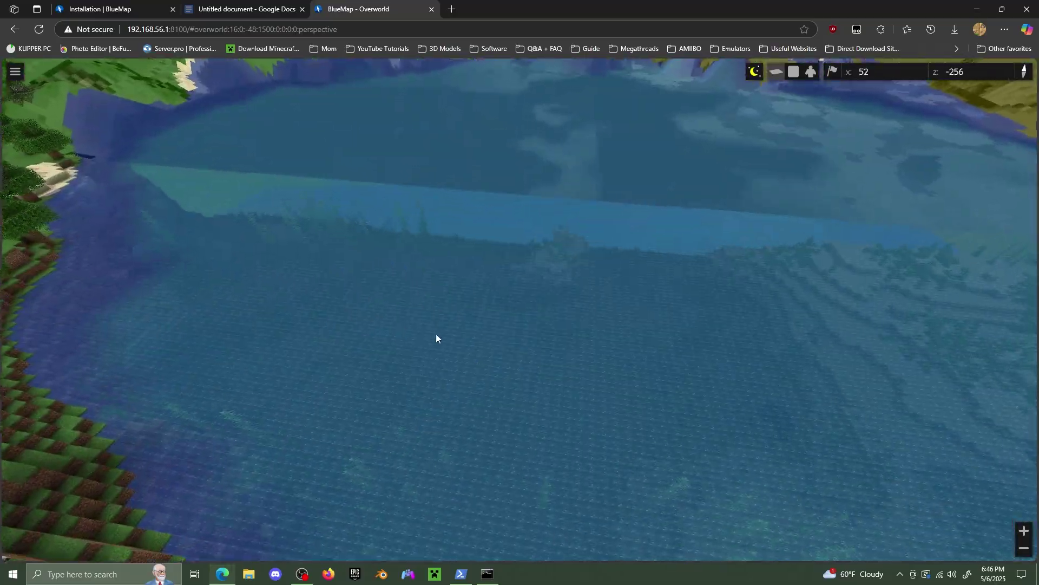